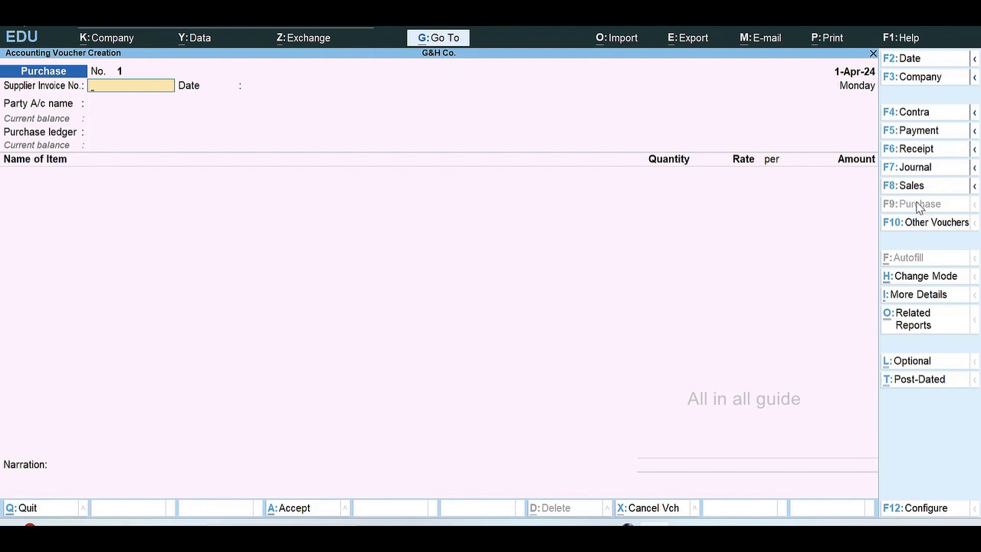
# - Select the Purchase voucher type and change its mode to As Voucher
pyautogui.click(907, 188)
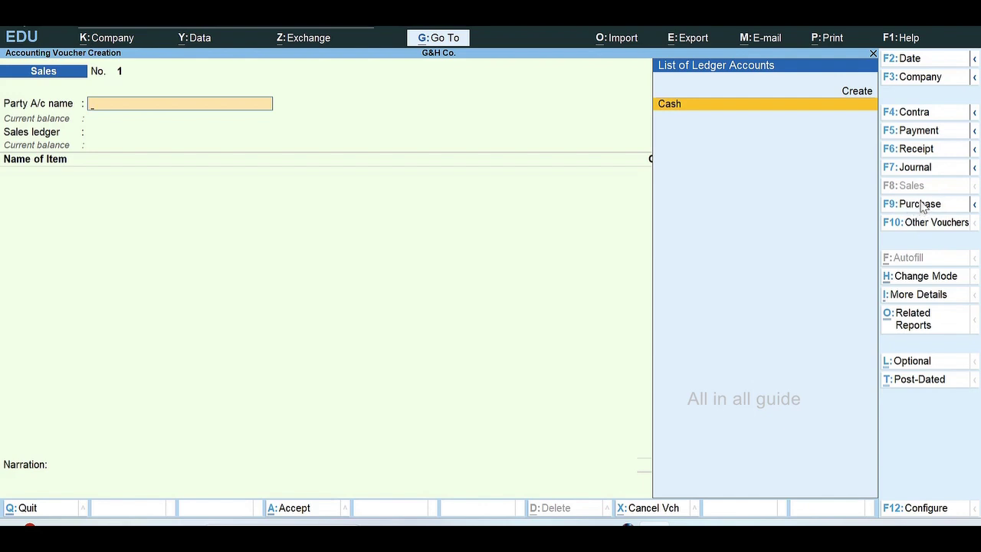
pyautogui.click(922, 205)
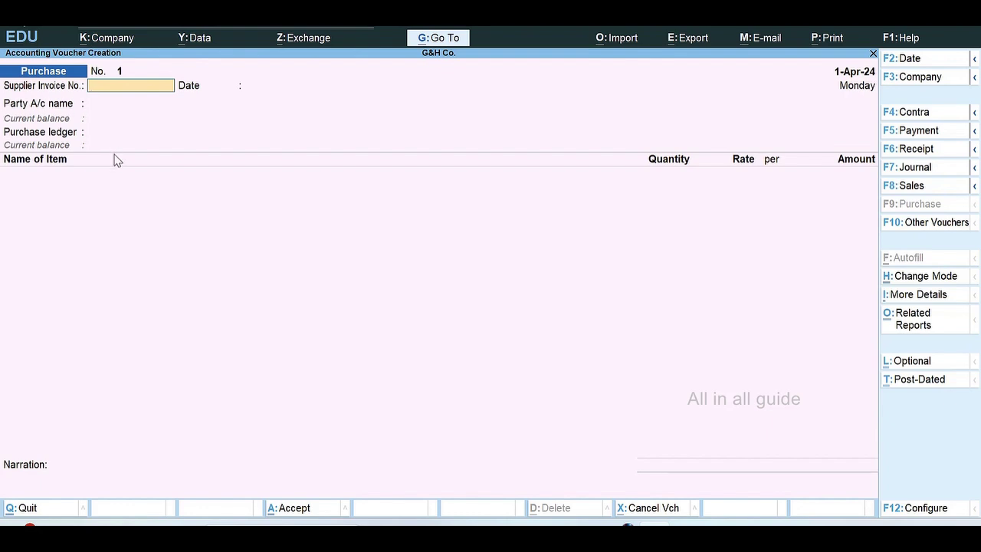
pyautogui.click(906, 277)
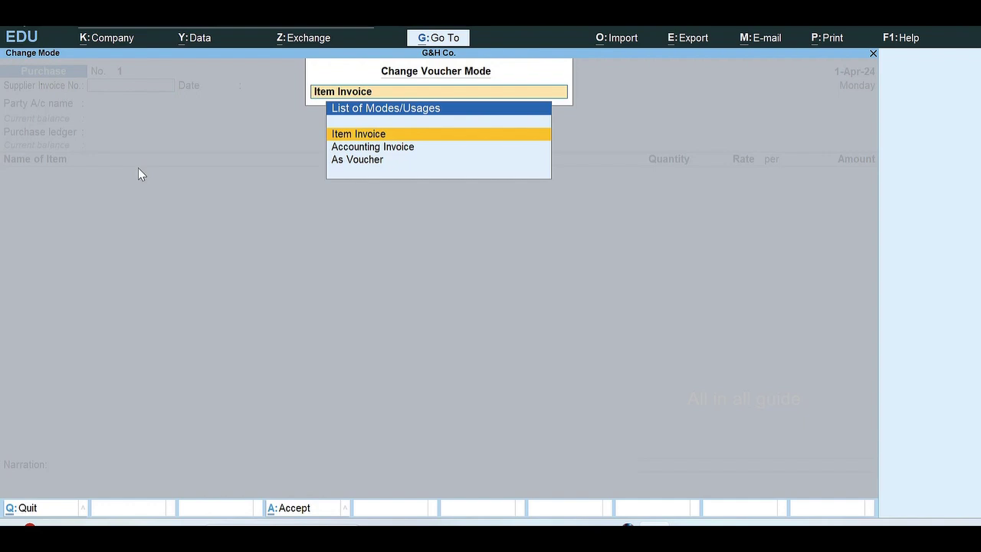
pyautogui.press('Down')
pyautogui.press('Down')
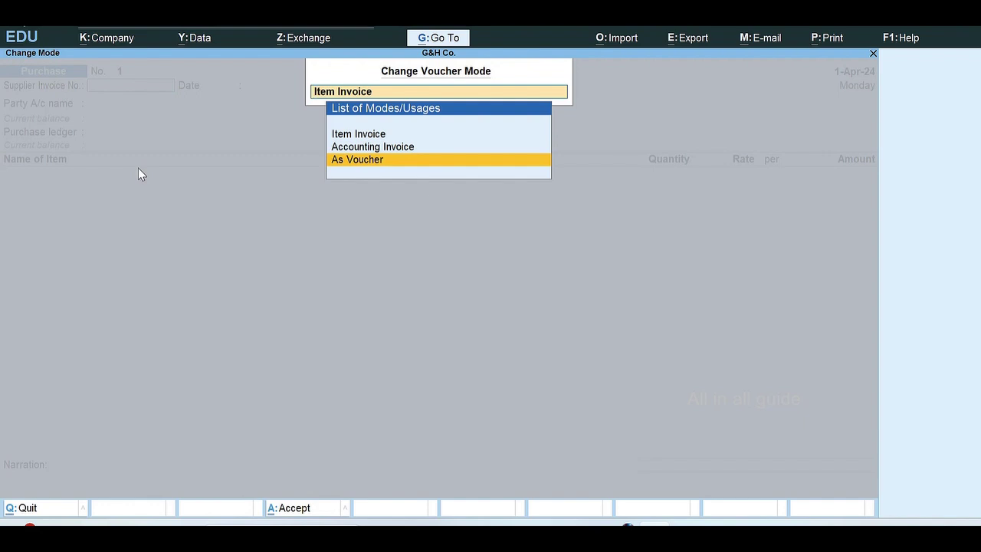
pyautogui.press('Return')
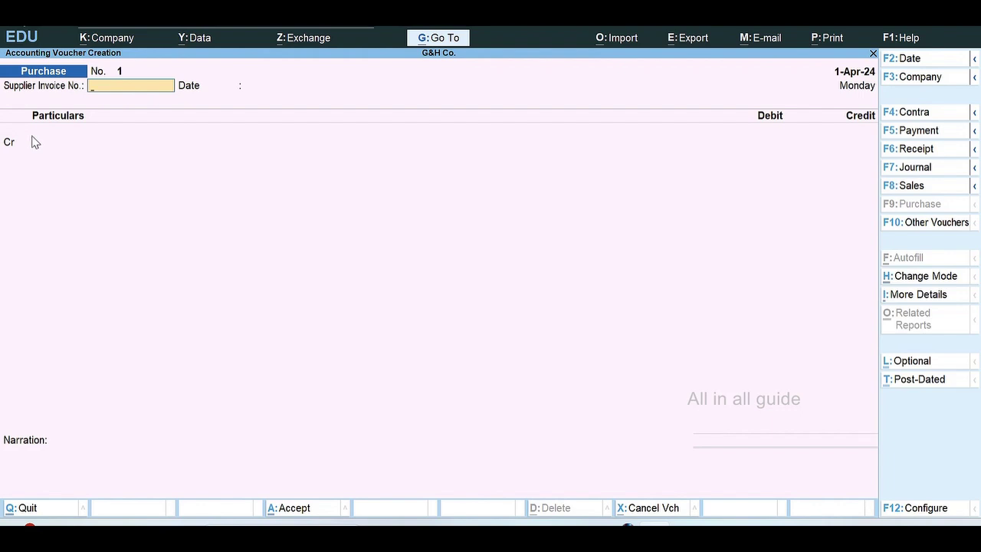
# - Try the Accounting Invoice mode on the purchase voucher and return it to As Voucher
pyautogui.click(915, 280)
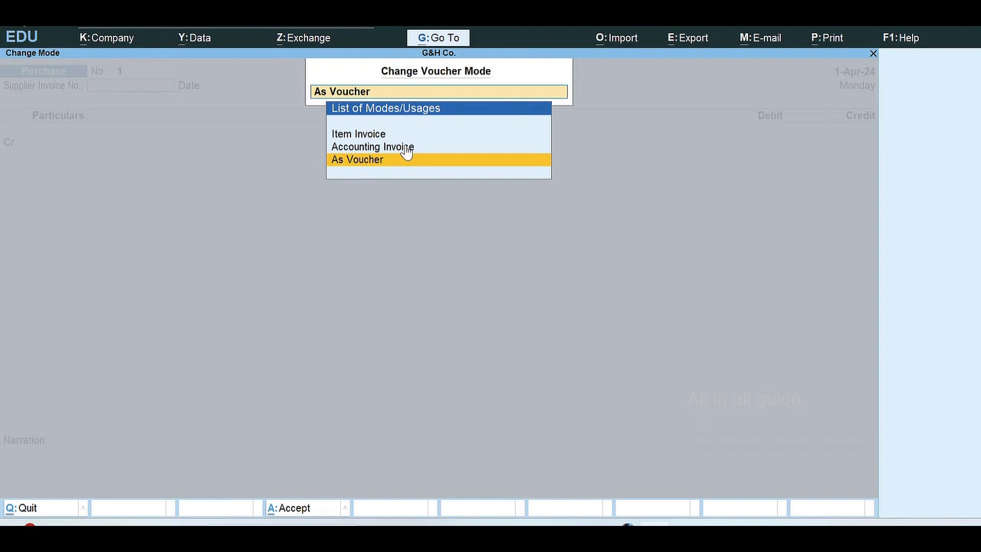
pyautogui.click(354, 147)
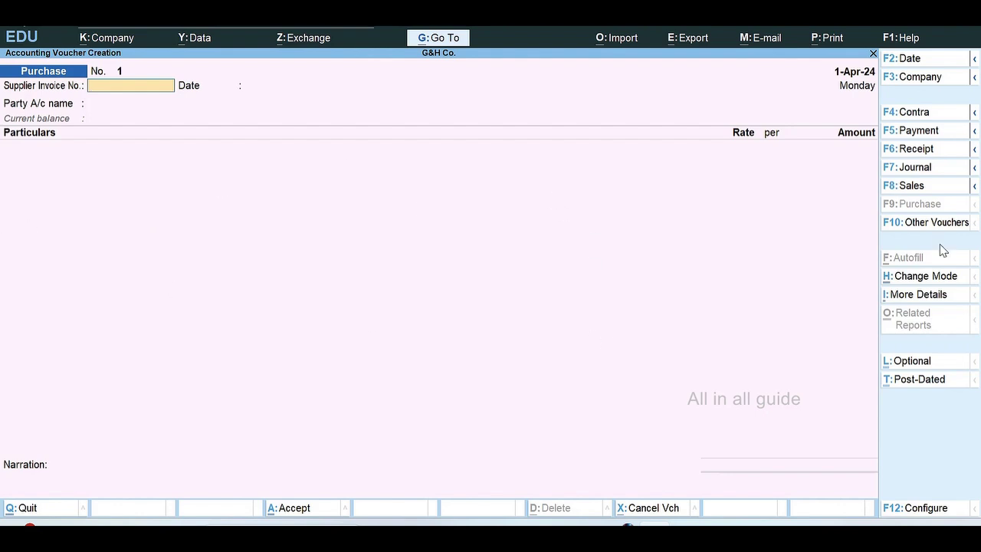
pyautogui.click(921, 281)
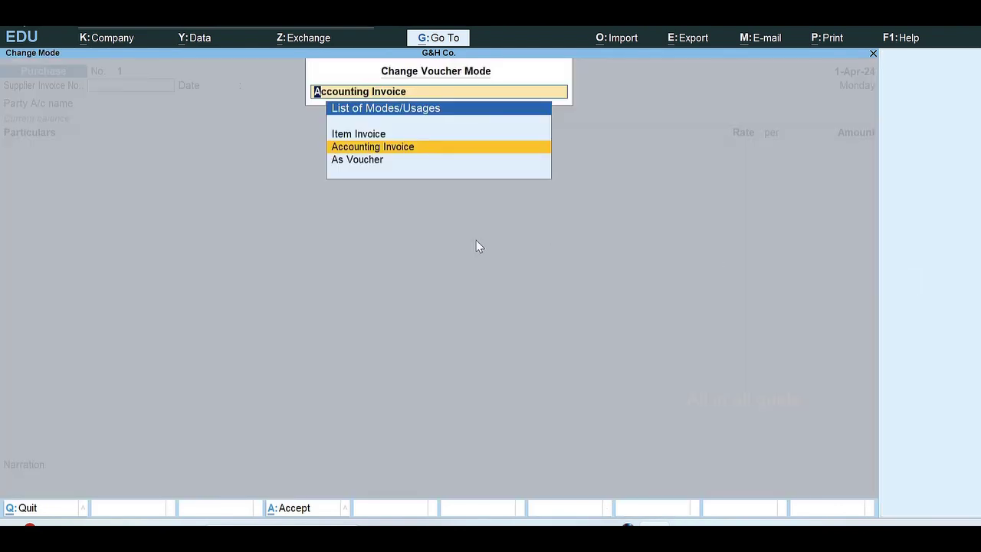
pyautogui.click(365, 161)
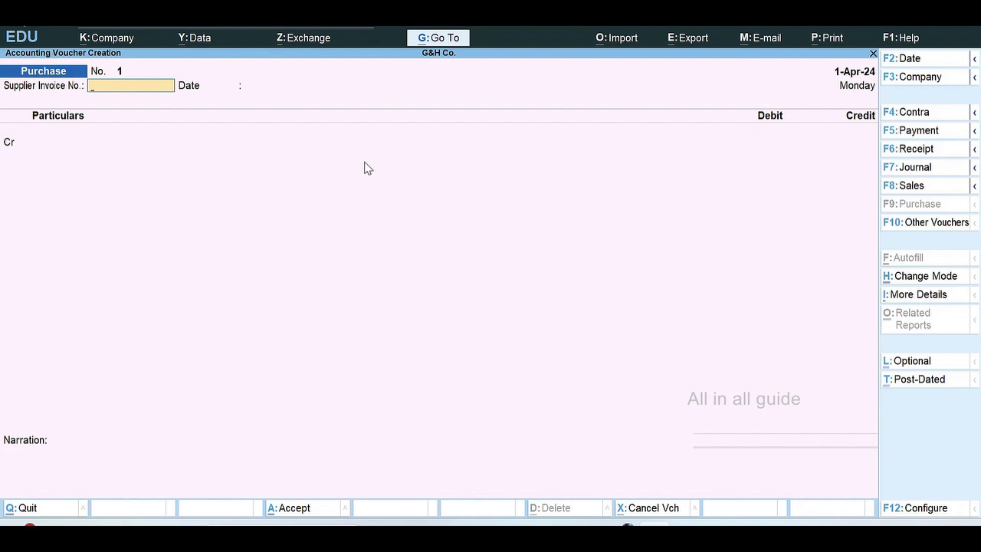
# - Enter supplier invoice number 201 with the date 1-Apr-24 on the purchase voucher
pyautogui.write('20')
pyautogui.press('Return')
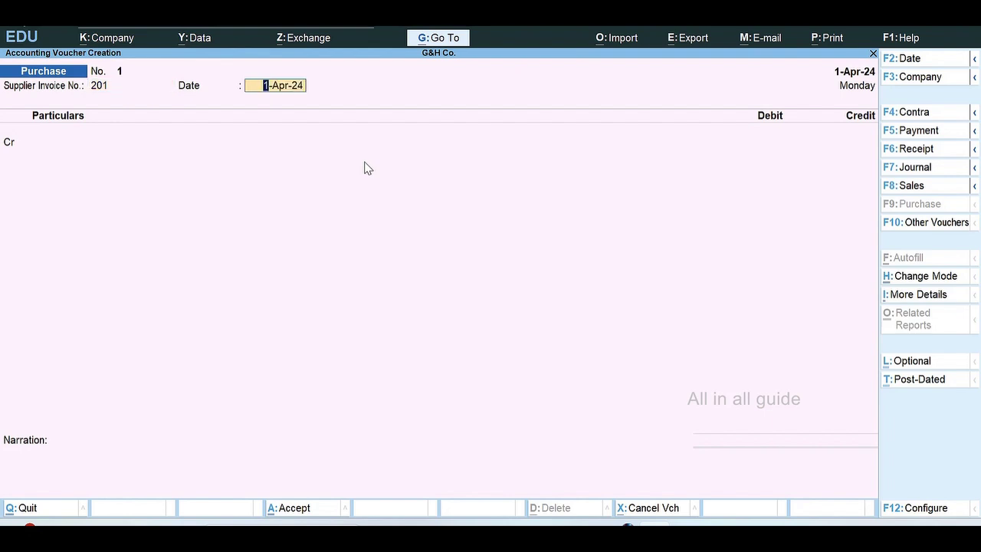
pyautogui.press('Return')
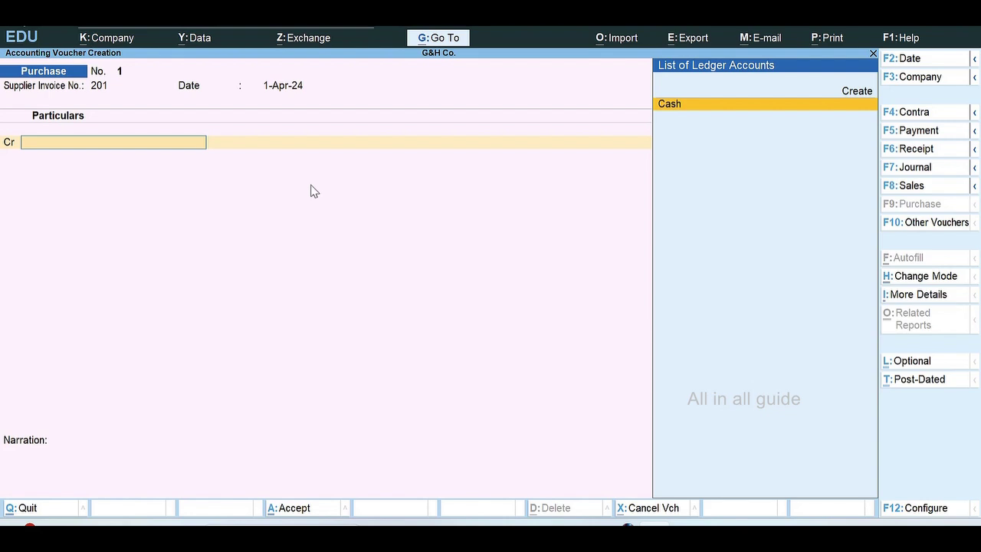
# - Credit the Cash ledger, leaving the receipt details blank and accepting the default party details with Kerala, India
pyautogui.press('Return')
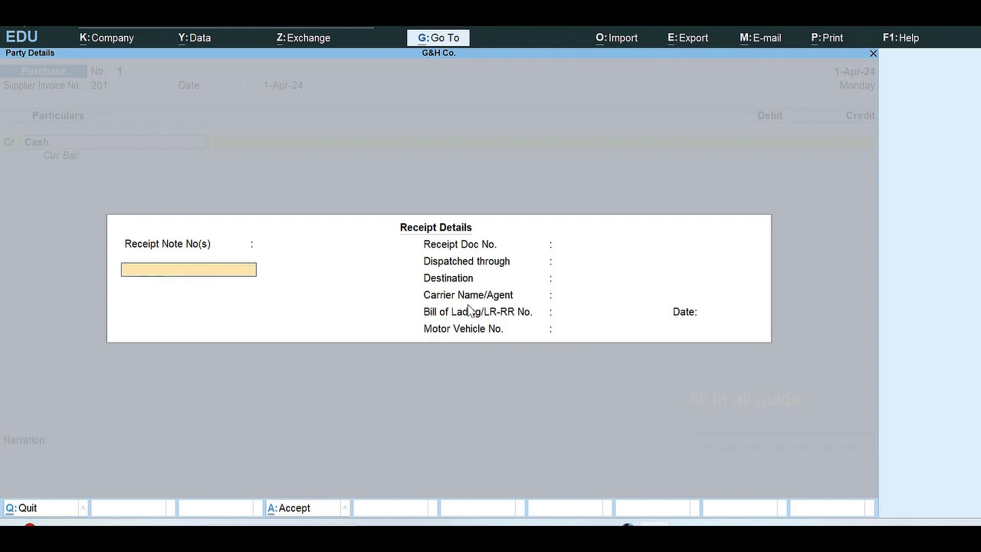
pyautogui.press('Return')
pyautogui.press('Return')
pyautogui.press('Return')
pyautogui.press('Return')
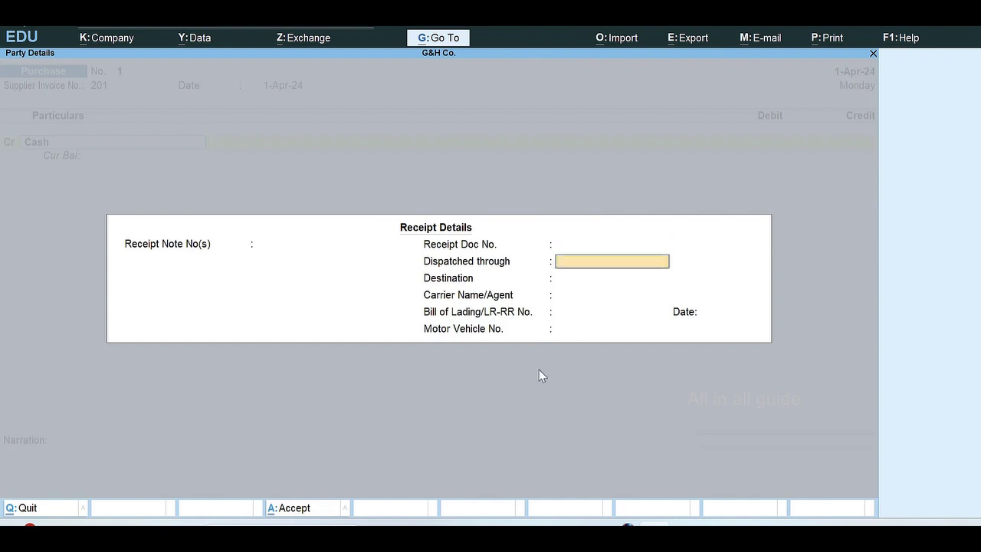
pyautogui.press('Return')
pyautogui.press('Return')
pyautogui.press('Return')
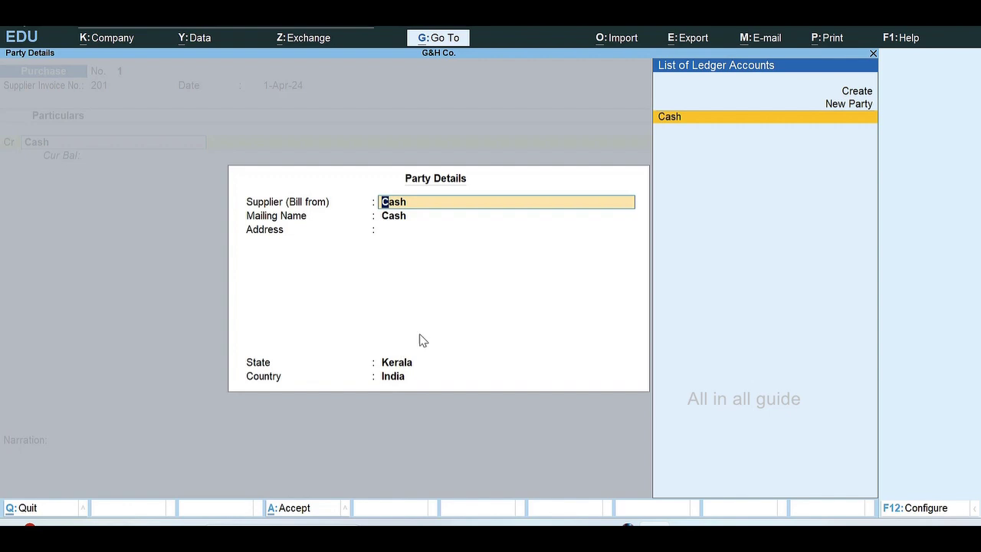
pyautogui.press('Return')
pyautogui.press('Return')
pyautogui.press('Return')
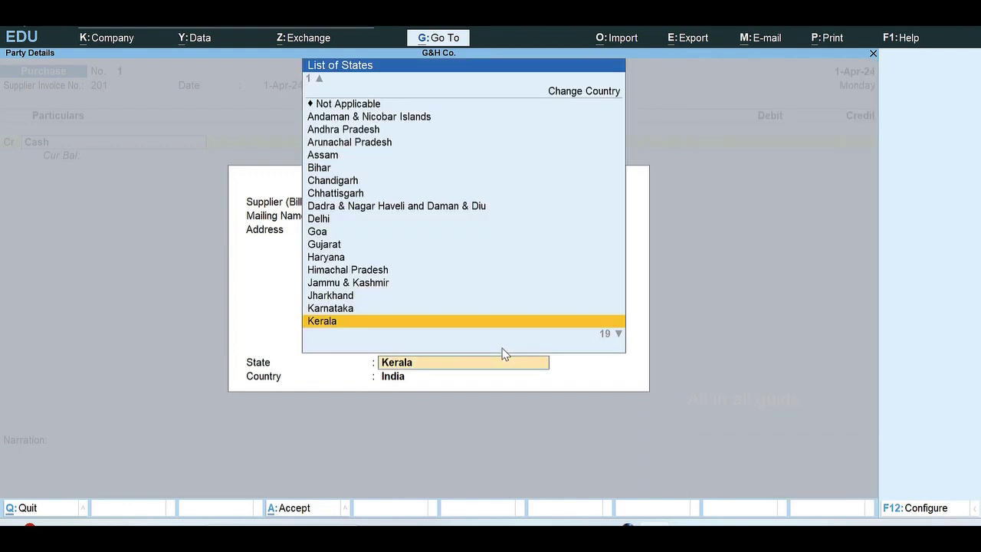
pyautogui.press('Return')
pyautogui.press('Return')
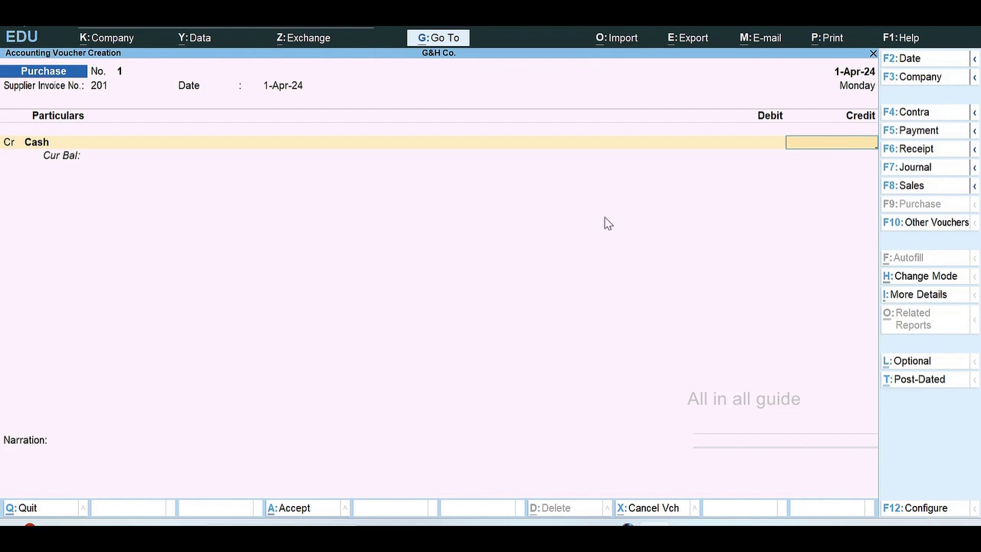
# - Return to the credit line's ledger and create a new ledger named Ddr under Sundry Creditors
pyautogui.press('BackSpace')
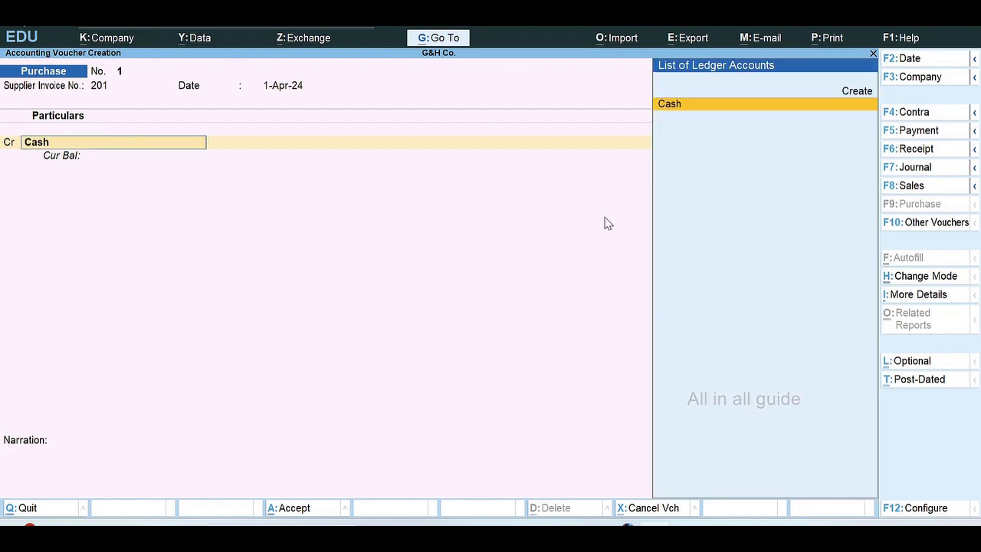
pyautogui.press('BackSpace')
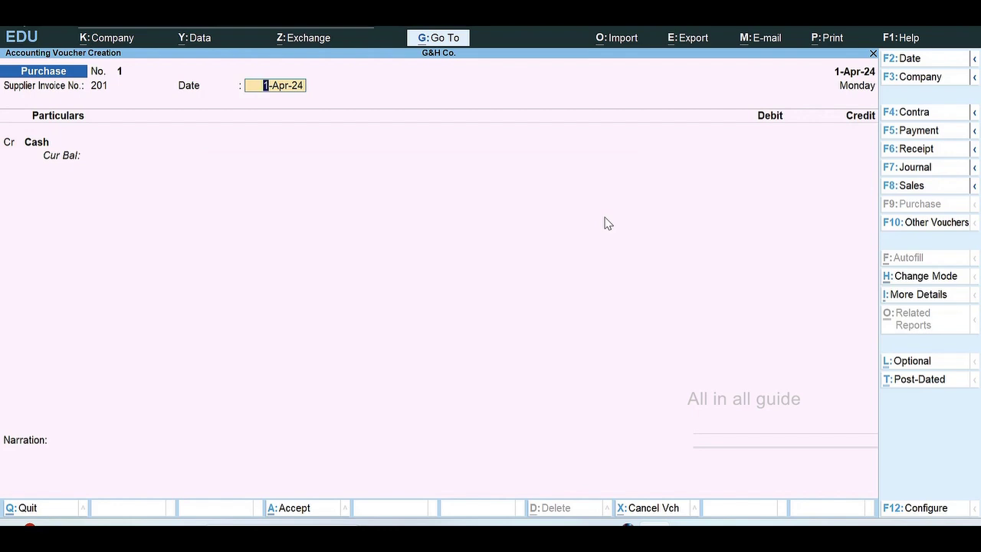
pyautogui.press('Return')
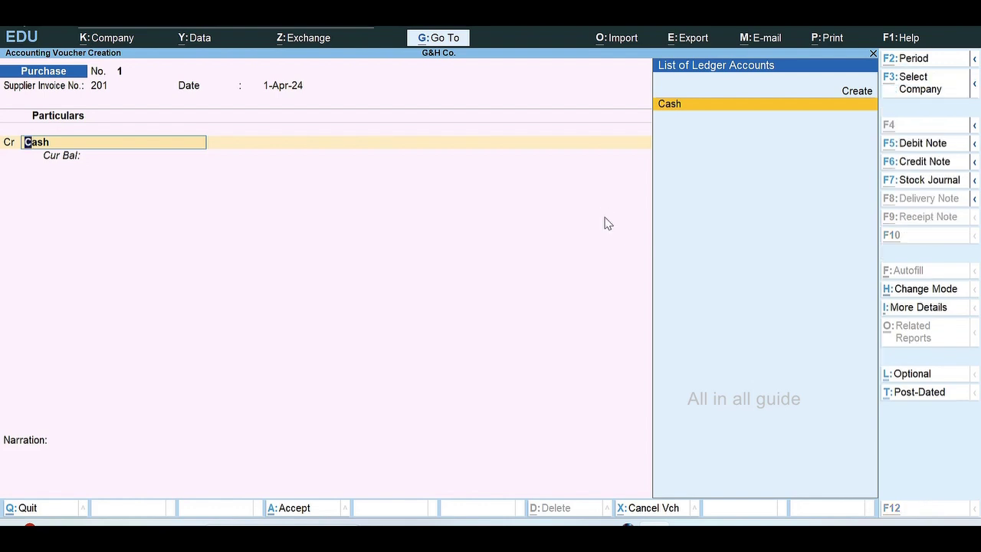
pyautogui.hotkey('alt', 'c')
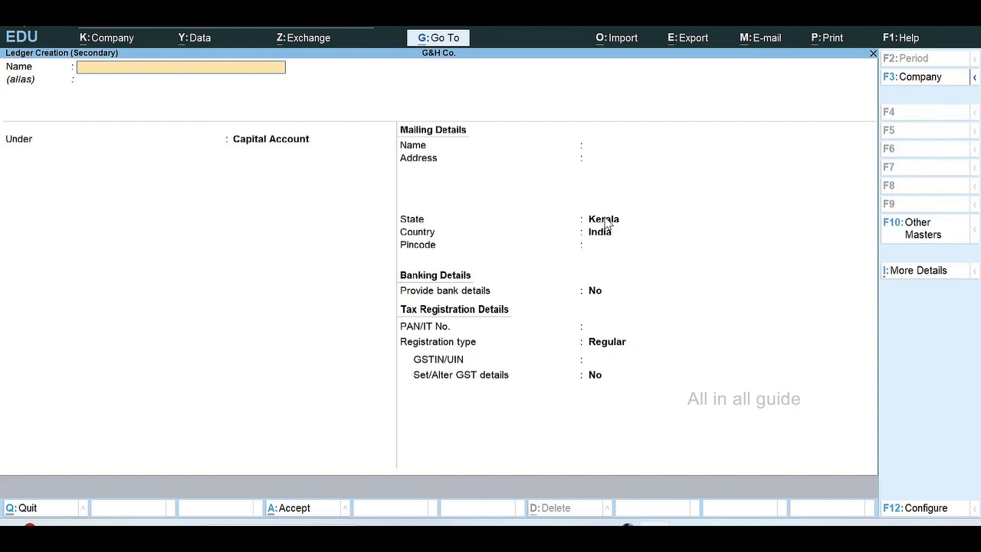
pyautogui.write('Dd')
pyautogui.press('Return')
pyautogui.press('Return')
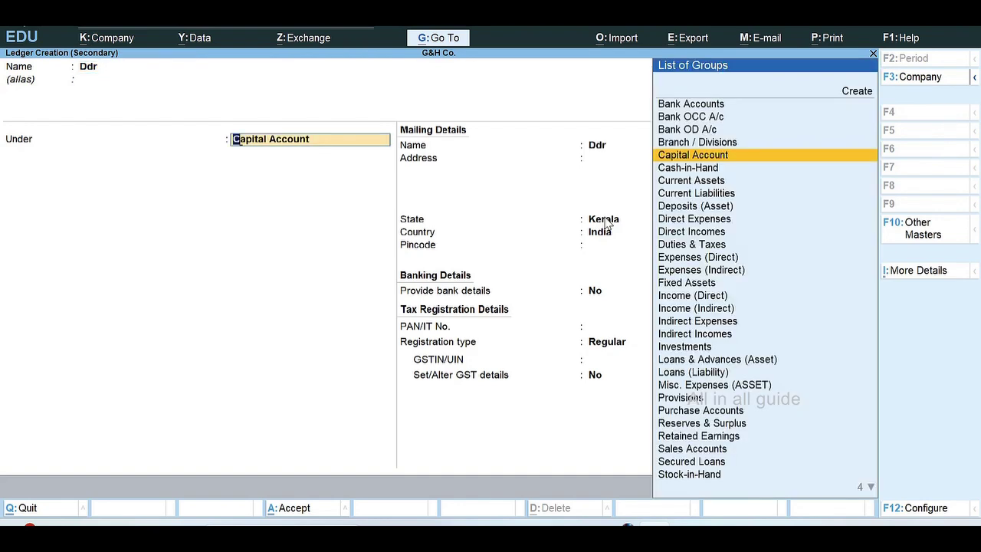
pyautogui.write('Su')
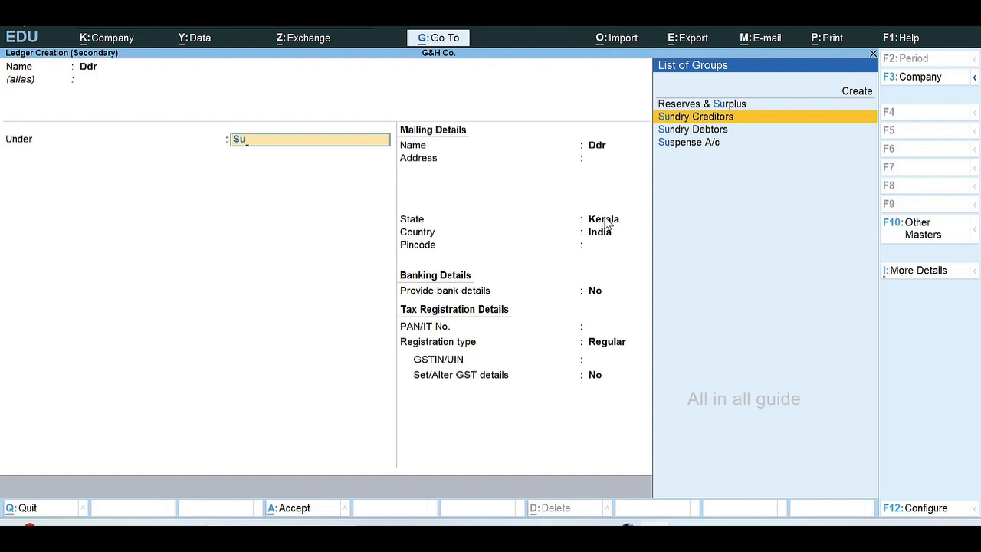
pyautogui.press('Return')
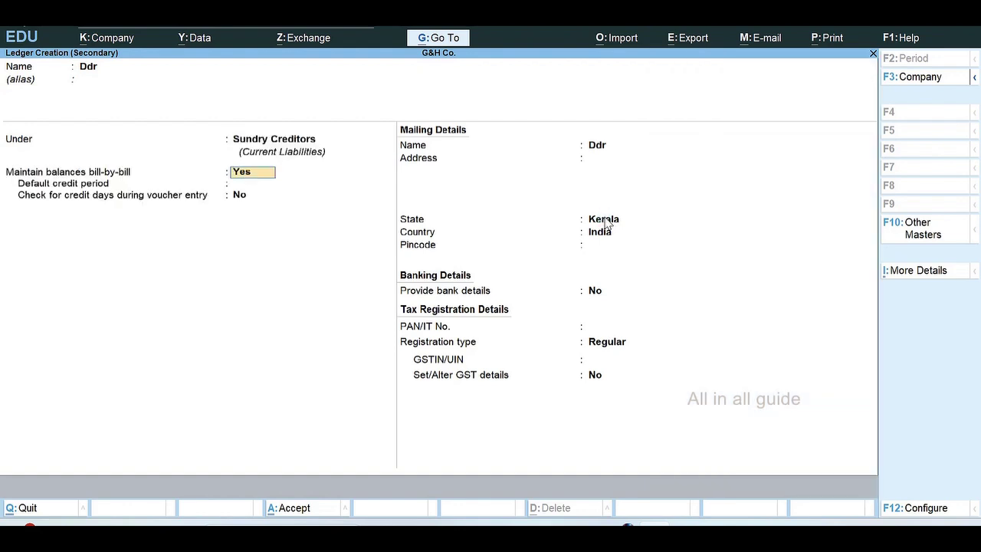
# - Set Maintain balances bill-by-bill to No for the Ddr ledger
pyautogui.press('Return')
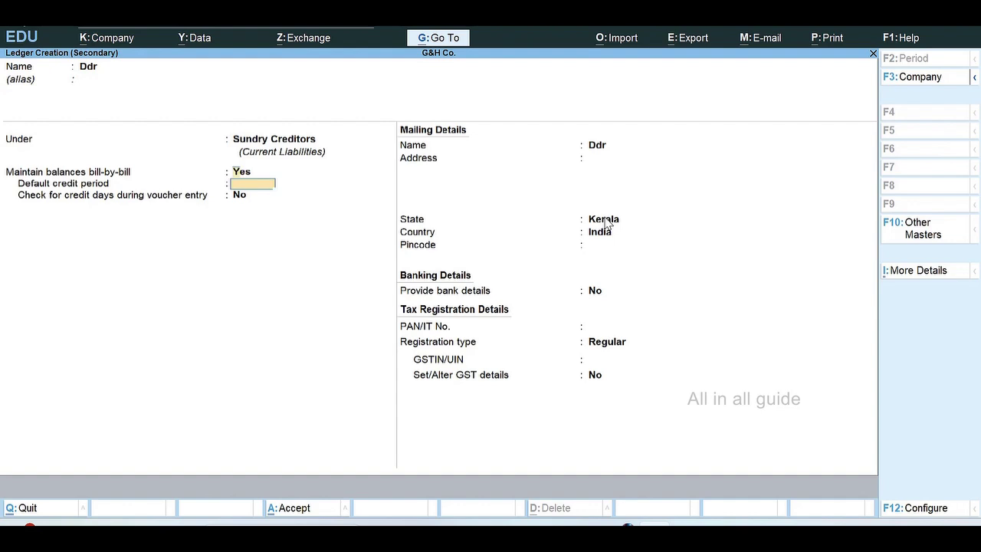
pyautogui.press('BackSpace')
pyautogui.write('n')
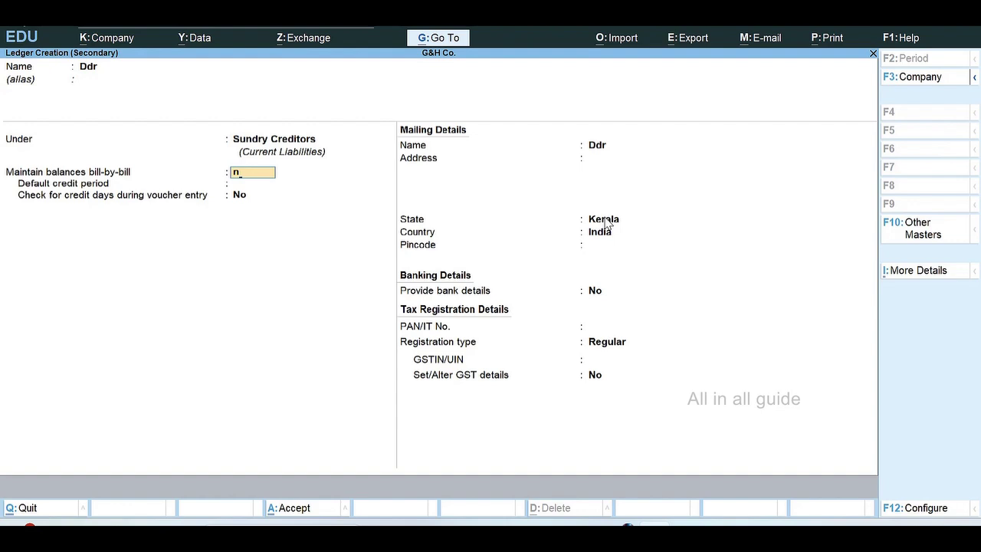
pyautogui.press('Return')
# - Save the Ddr ledger with state Kerala, country India, no bank details, Regular registration, blank PAN and GSTIN, and no GST details
pyautogui.press('Return')
pyautogui.press('Return')
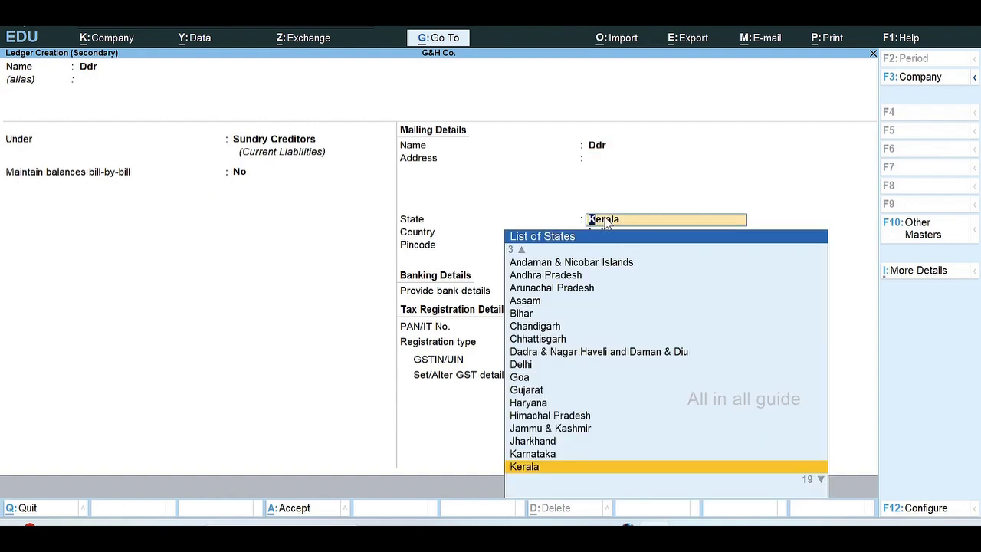
pyautogui.press('Return')
pyautogui.press('Return')
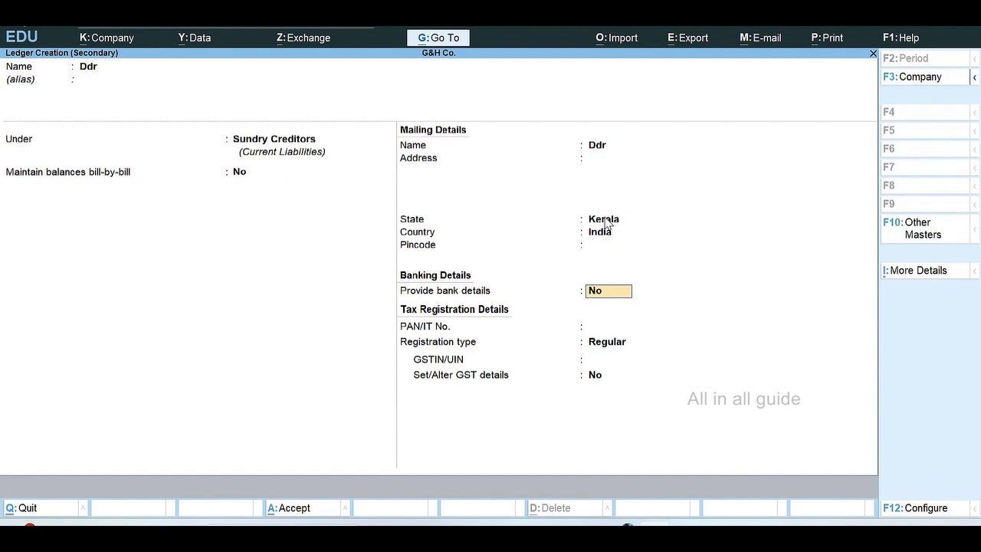
pyautogui.press('Return')
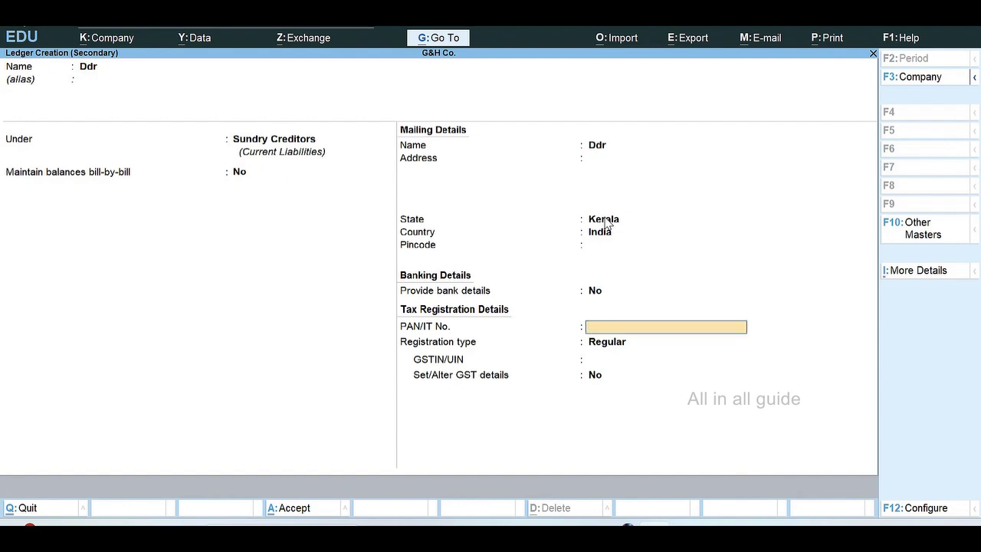
pyautogui.press('Return')
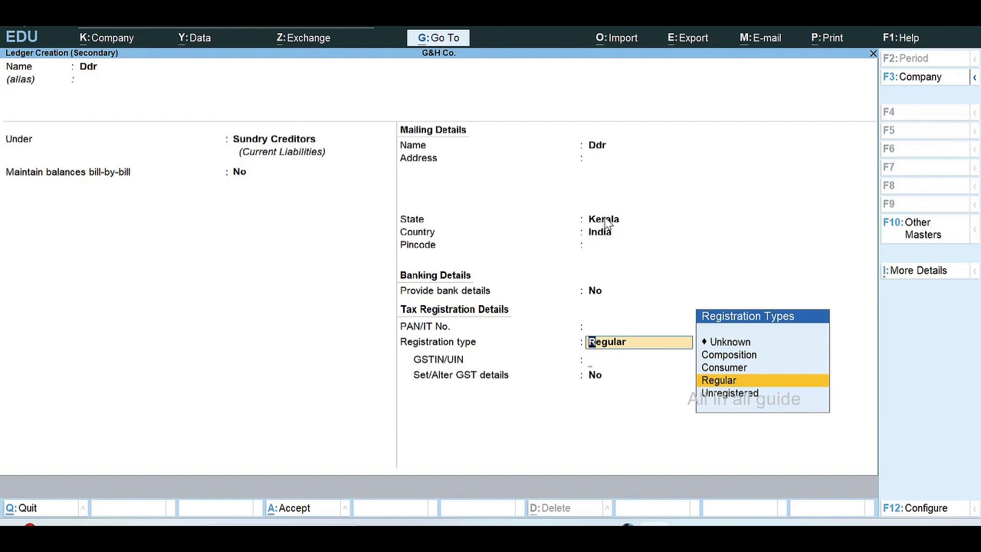
pyautogui.press('Return')
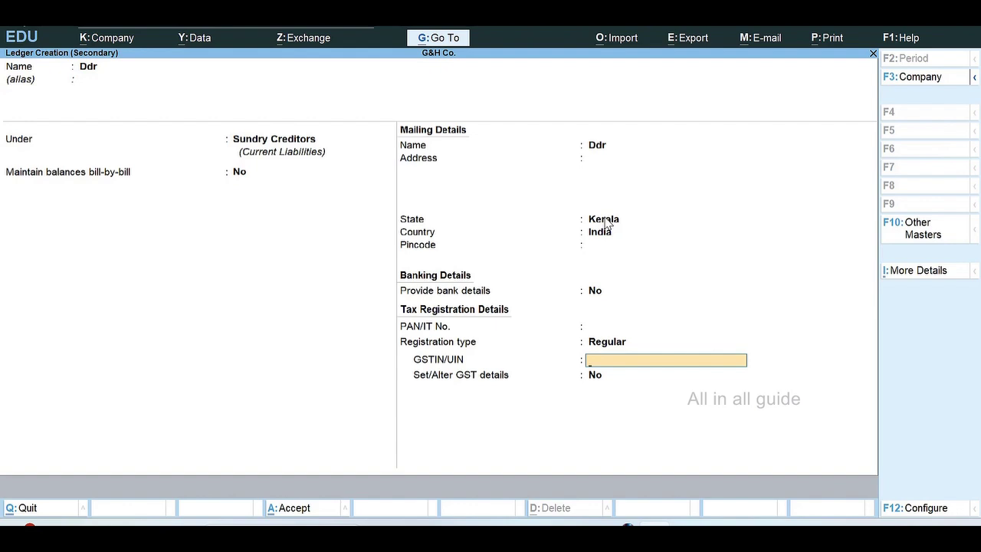
pyautogui.press('Return')
pyautogui.press('Return')
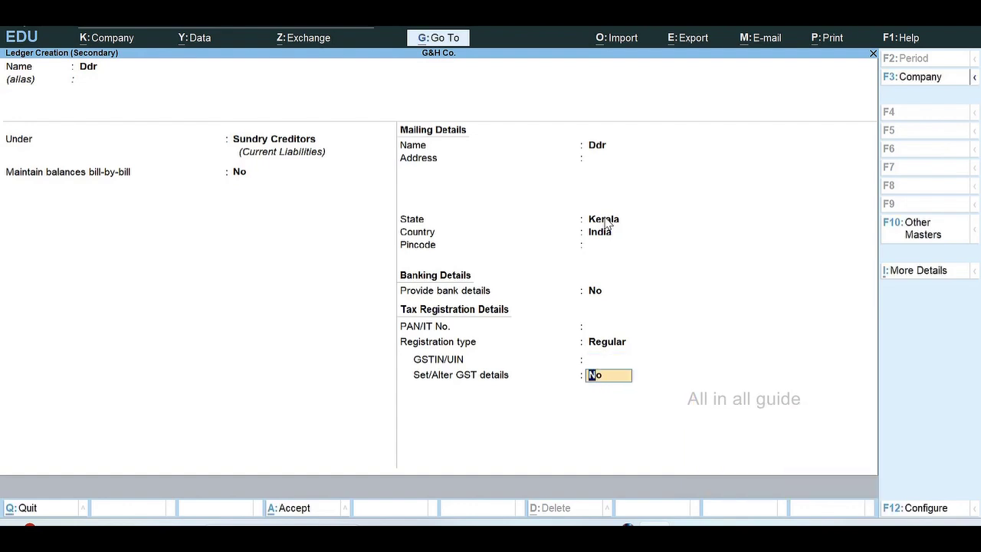
pyautogui.press('Return')
pyautogui.press('Return')
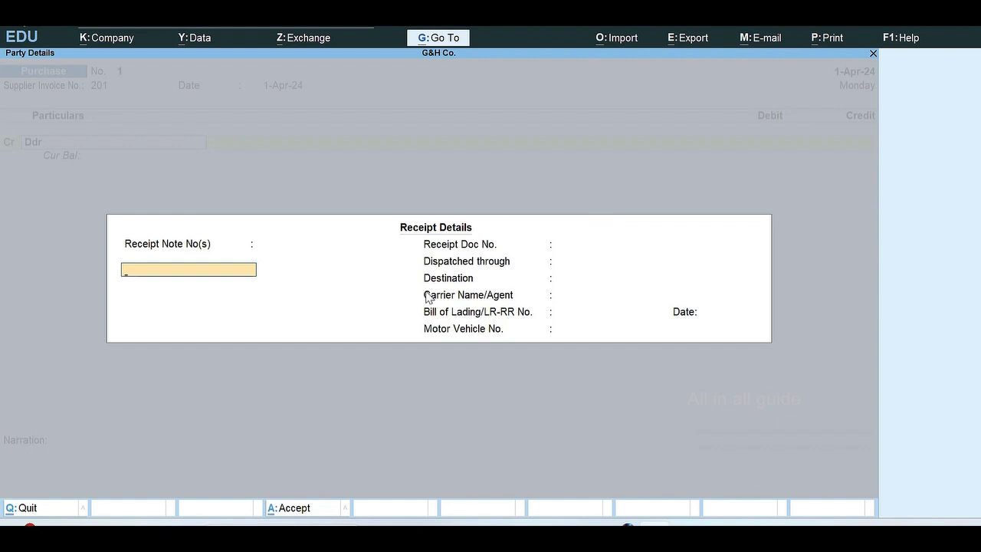
# - Leave all receipt details blank for the Ddr purchase and continue to the party details
pyautogui.press('Return')
pyautogui.press('Return')
pyautogui.press('Return')
pyautogui.press('Return')
pyautogui.press('Return')
pyautogui.press('Return')
pyautogui.press('Return')
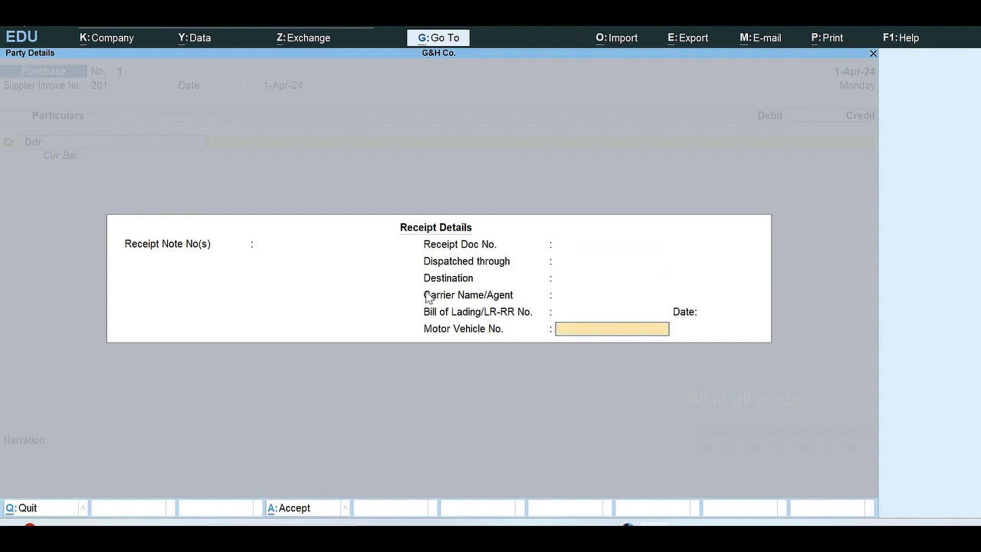
pyautogui.press('Return')
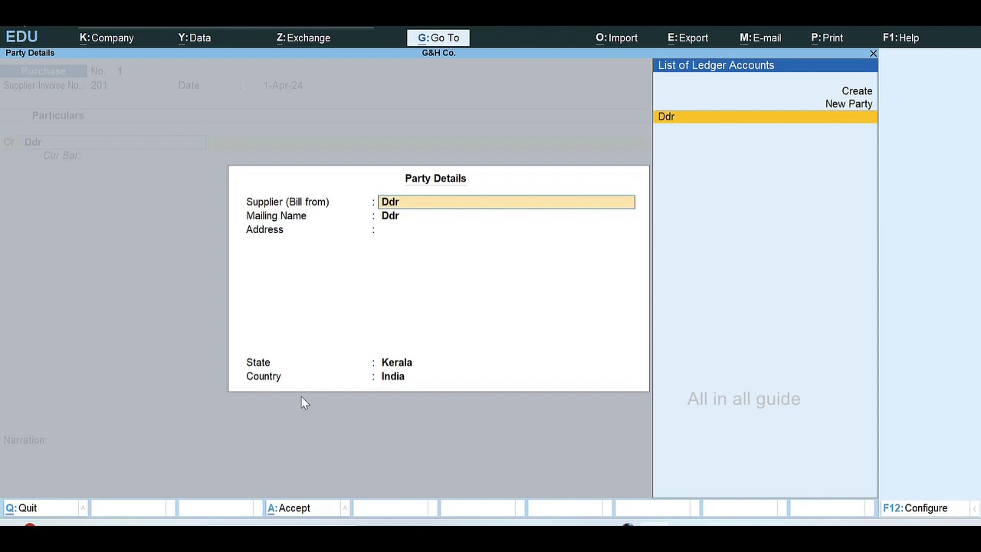
# - Accept Ddr's party details with a blank address, state Kerala and country India, and credit Ddr with 5000
pyautogui.press('Return')
pyautogui.press('Return')
pyautogui.press('Return')
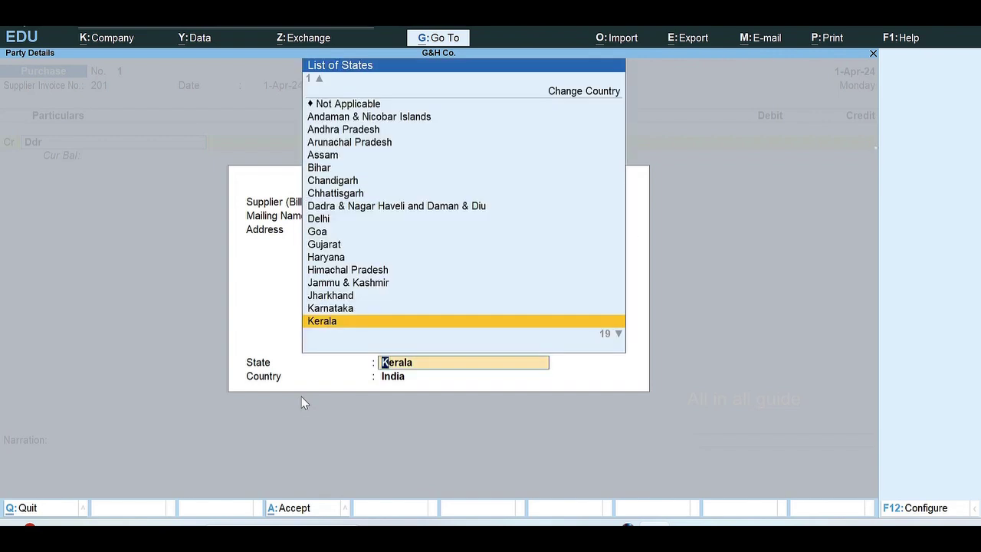
pyautogui.press('Return')
pyautogui.press('Return')
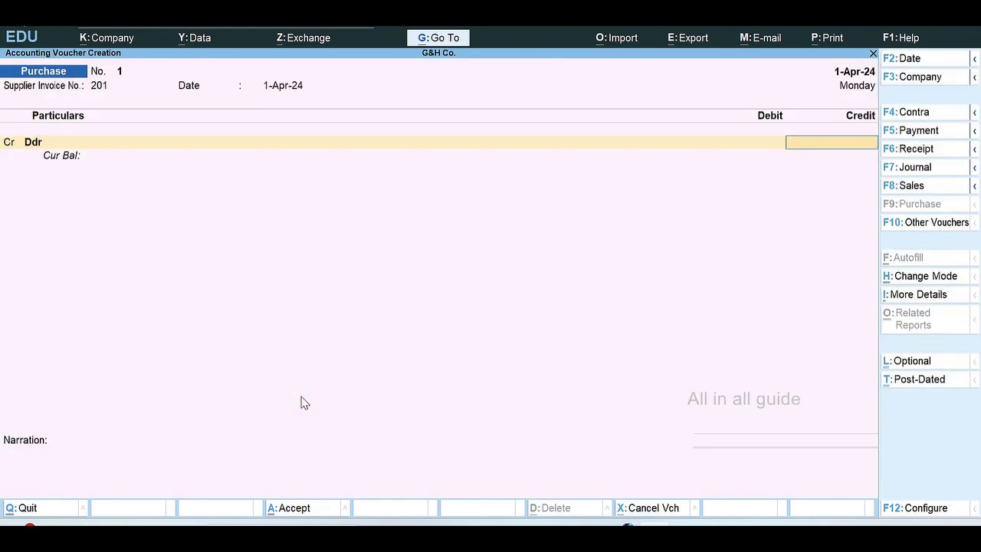
pyautogui.write('5000')
pyautogui.press('Return')
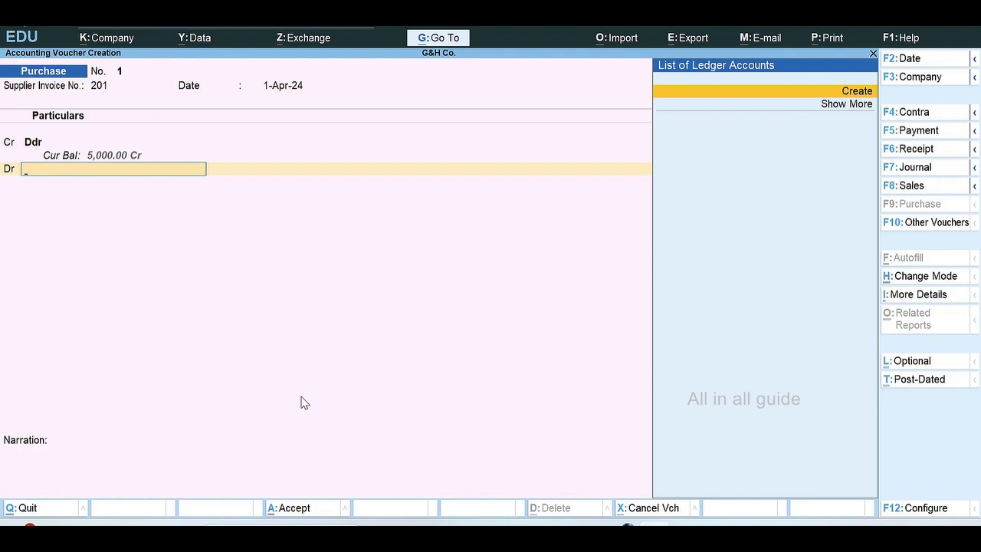
# - Create a new ledger named Purchases under Purchase Accounts for the debit line, with no alias
pyautogui.hotkey('alt', 'c')
pyautogui.write('P')
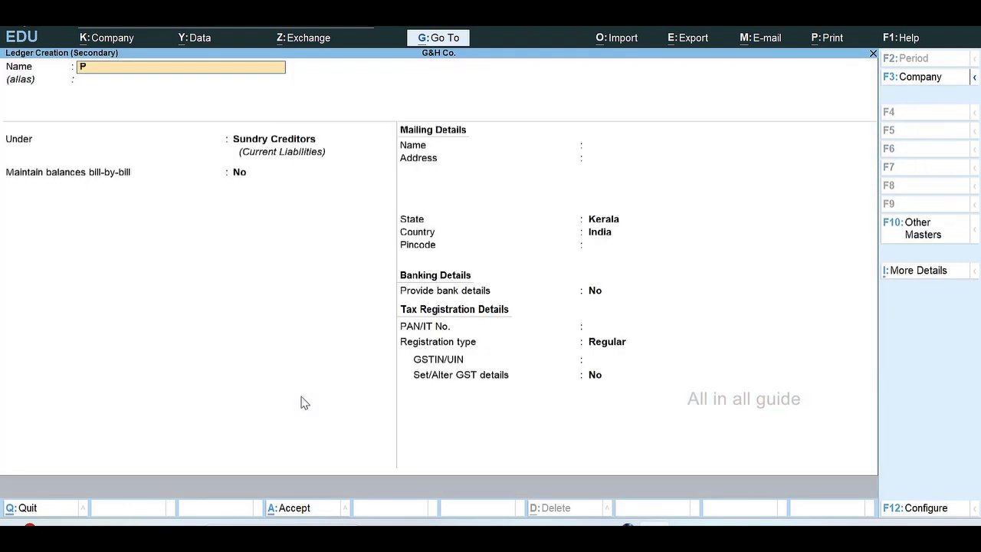
pyautogui.write('urchase')
pyautogui.press('Return')
pyautogui.press('Return')
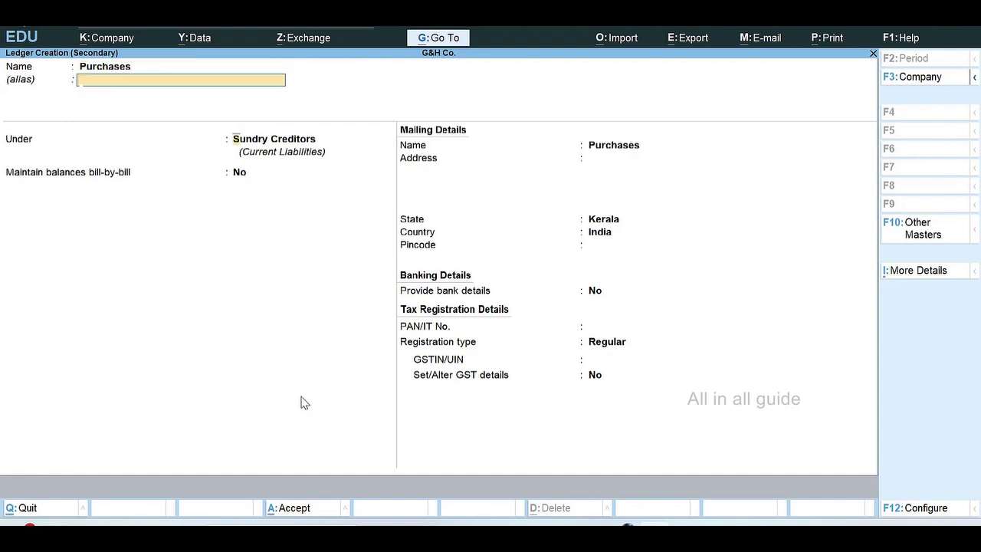
pyautogui.write('Pur')
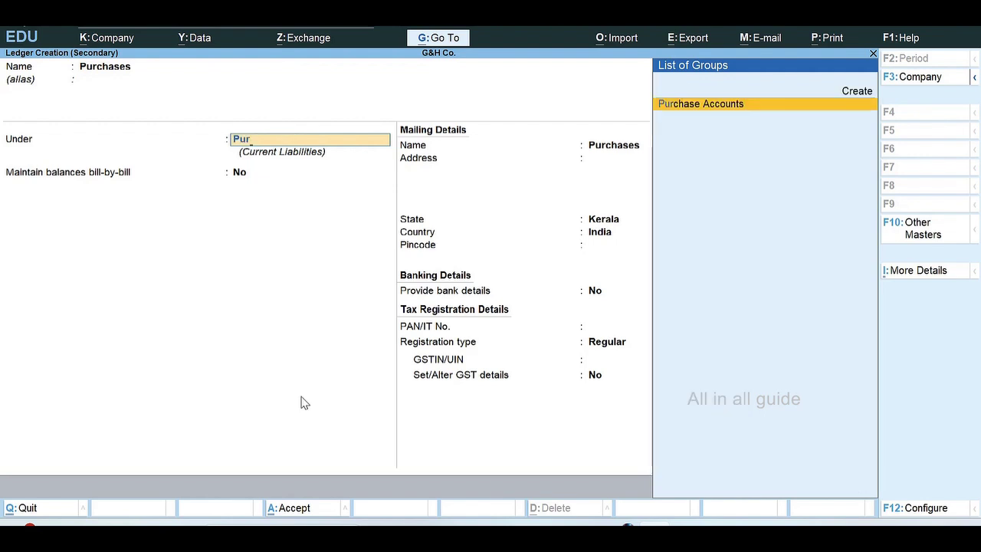
pyautogui.press('Return')
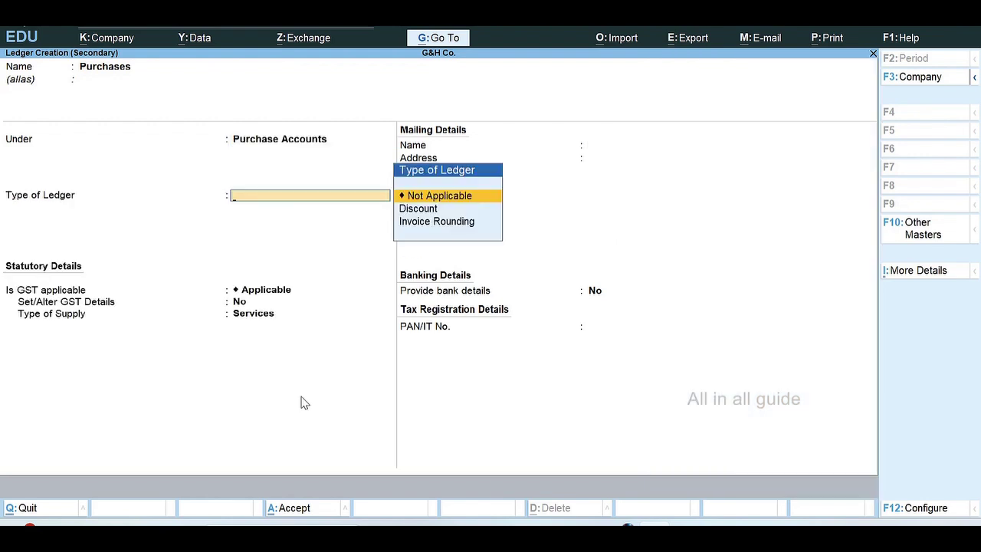
# - Save the Purchases ledger with ledger type Not Applicable, GST Applicable, no GST details, supply type Services and no bank details, and debit it 5,000
pyautogui.press('Return')
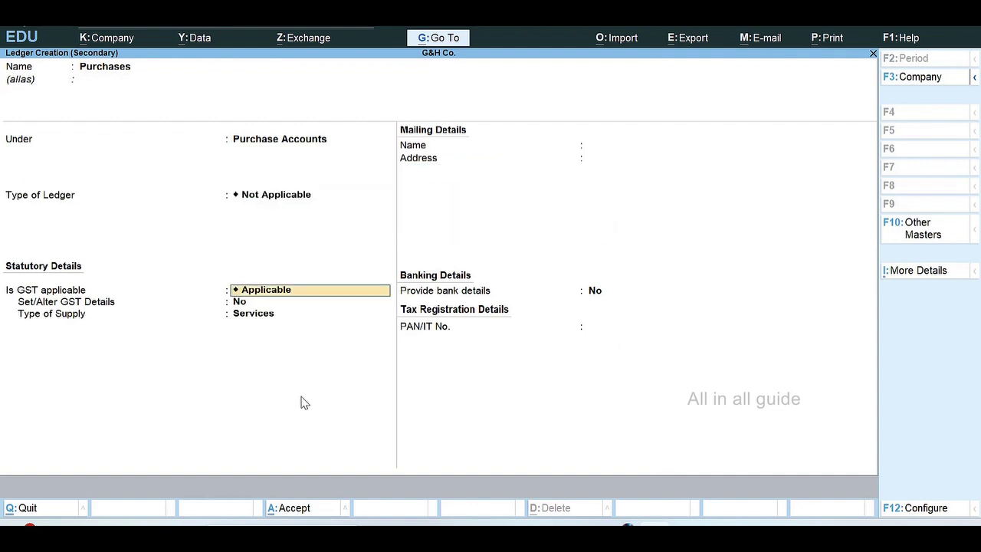
pyautogui.press('BackSpace')
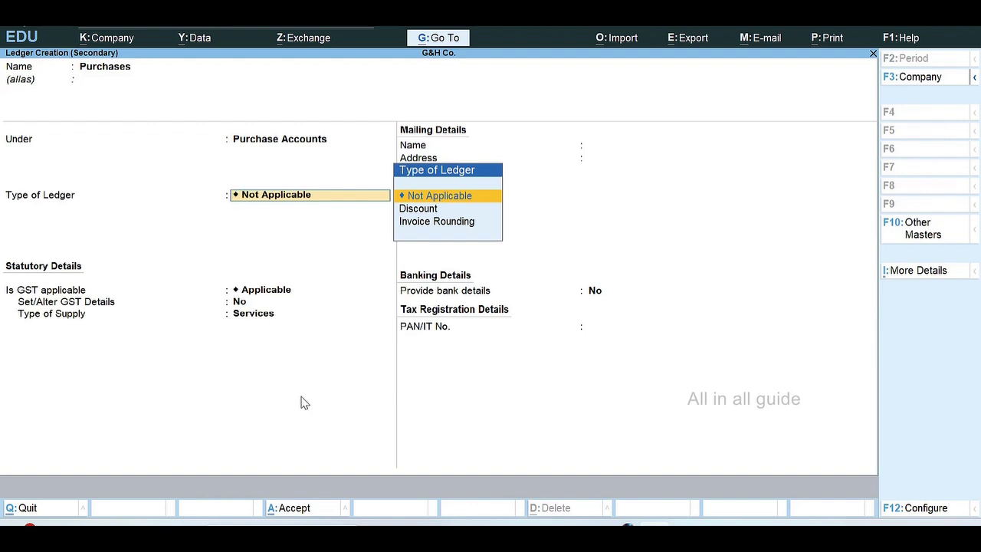
pyautogui.press('Return')
pyautogui.press('Return')
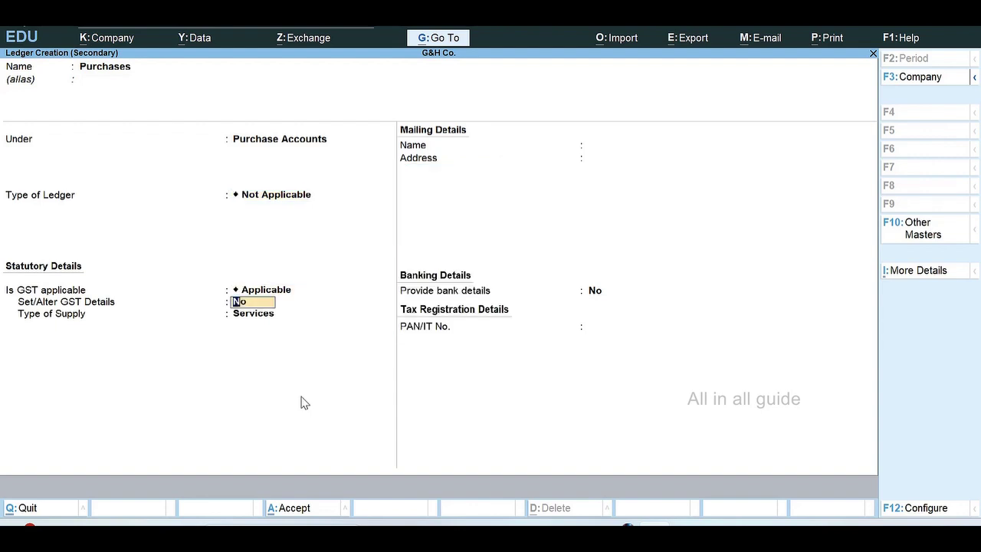
pyautogui.press('Return')
pyautogui.press('Return')
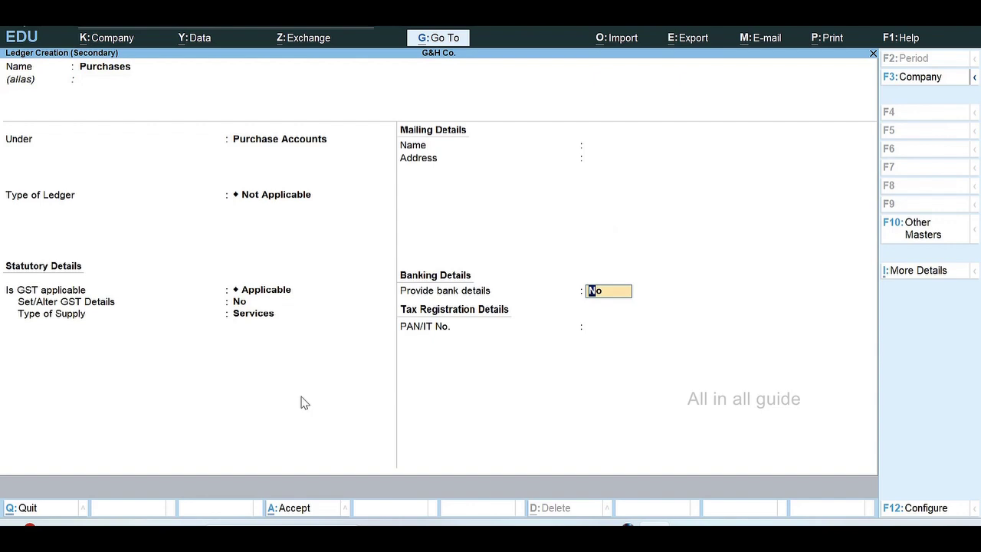
pyautogui.press('Return')
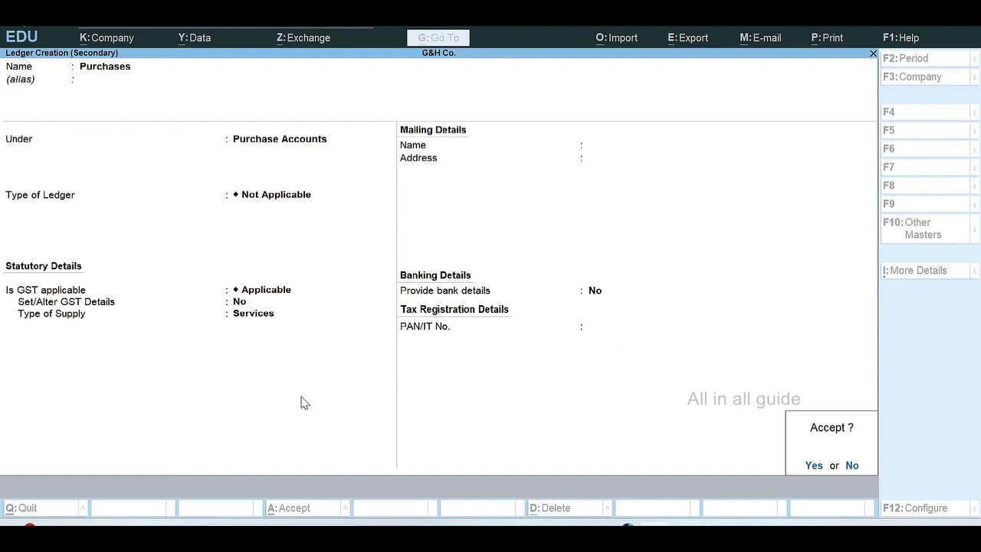
pyautogui.press('Return')
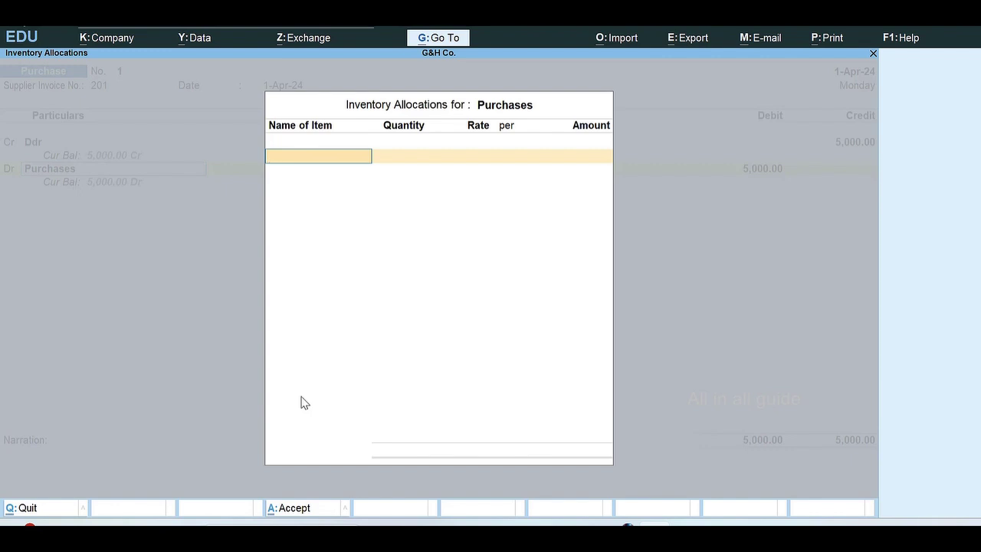
# - Create a stock item named Bulbs under Primary from the inventory allocations for Purchases
pyautogui.hotkey('alt', 'c')
pyautogui.write('Bul')
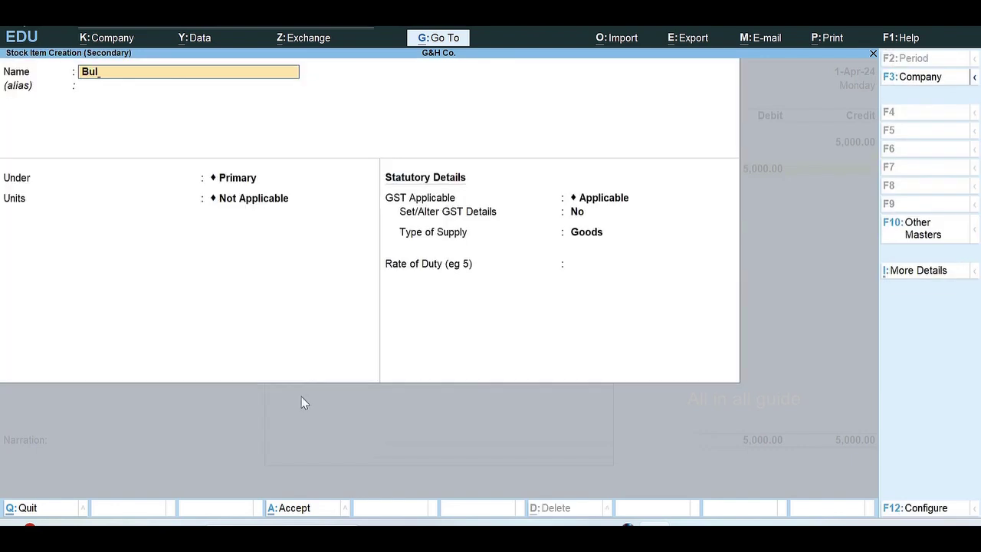
pyautogui.write('bs')
pyautogui.press('Return')
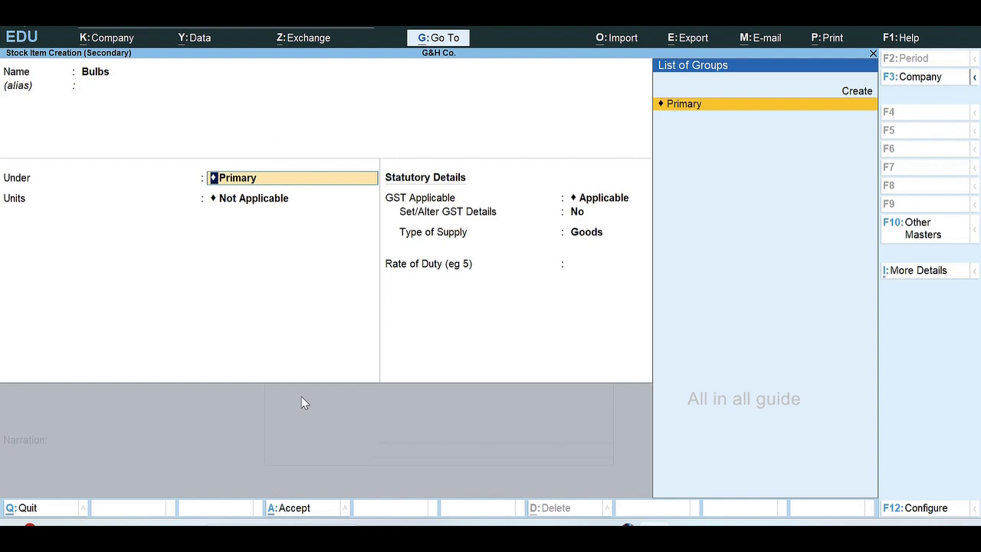
pyautogui.press('Return')
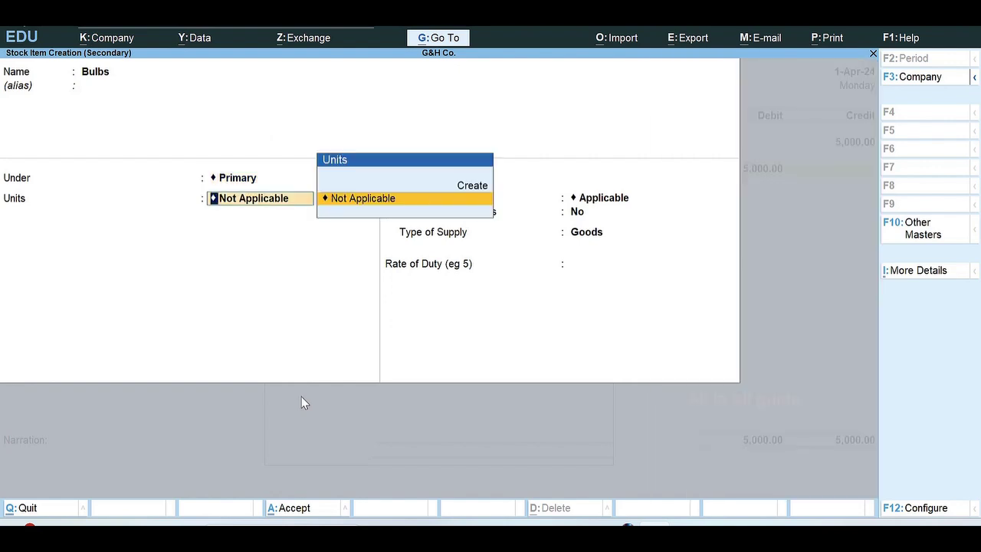
# - Create a simple unit for Bulbs with symbol no., formal name Number, UQC Not Applicable and 0 decimal places
pyautogui.hotkey('alt', 'c')
pyautogui.write('no.')
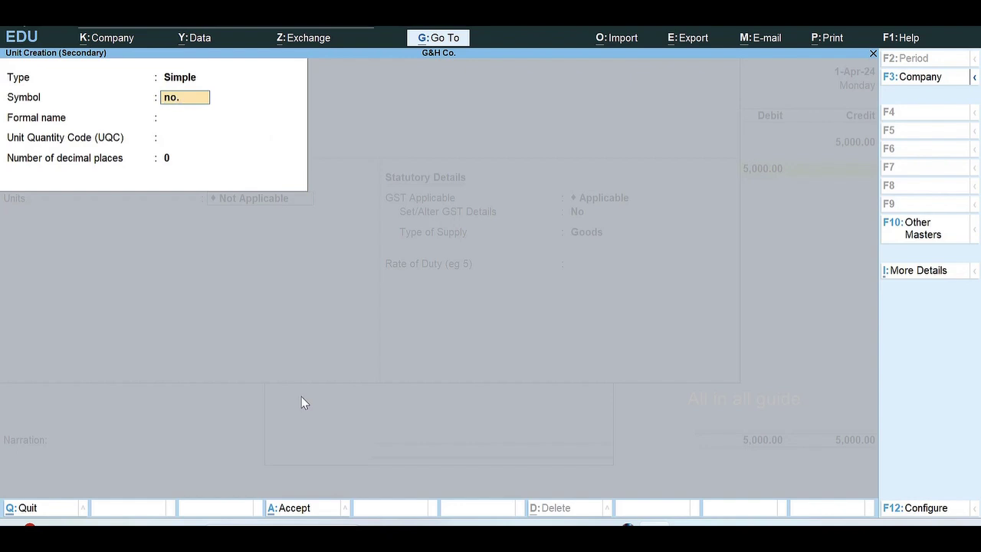
pyautogui.press('Return')
pyautogui.write('Number')
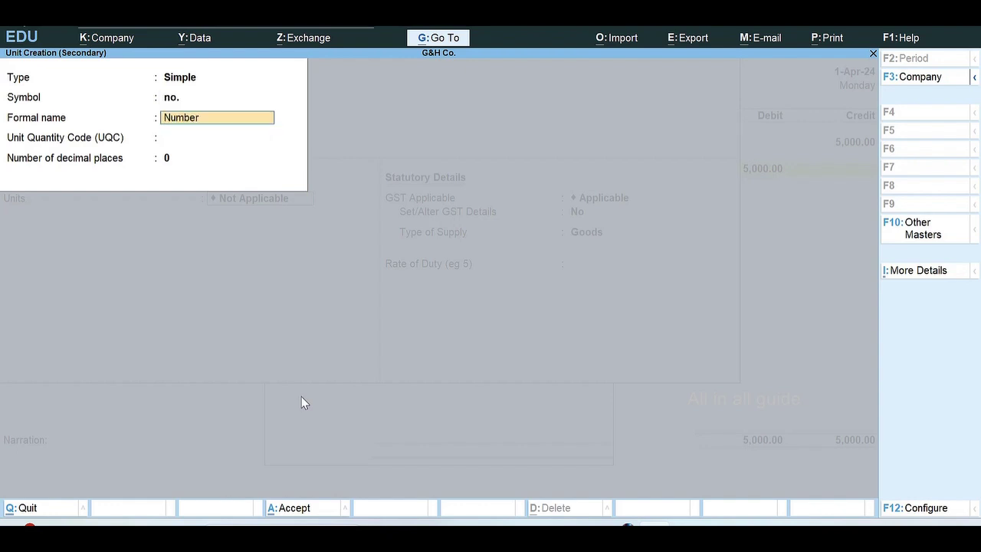
pyautogui.press('Return')
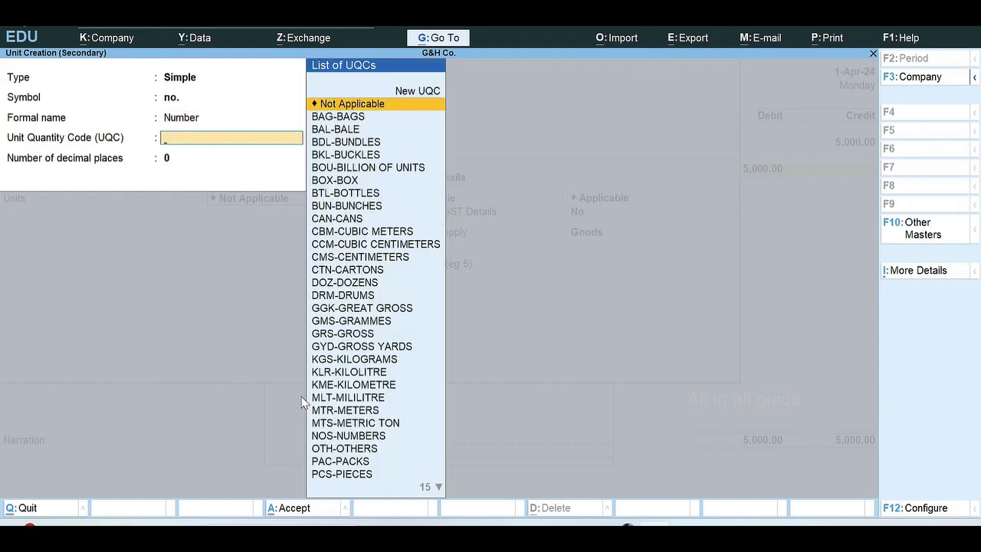
pyautogui.press('Return')
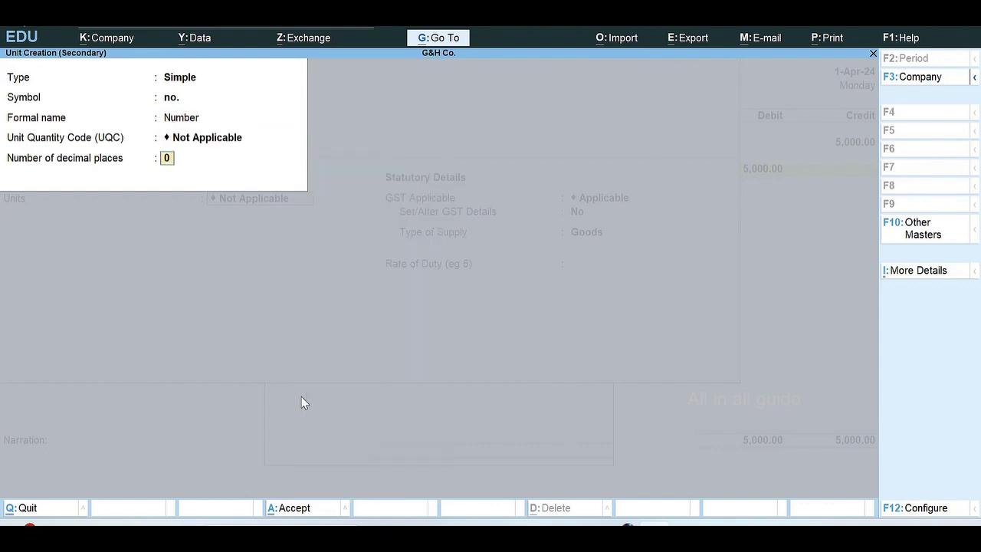
pyautogui.press('Return')
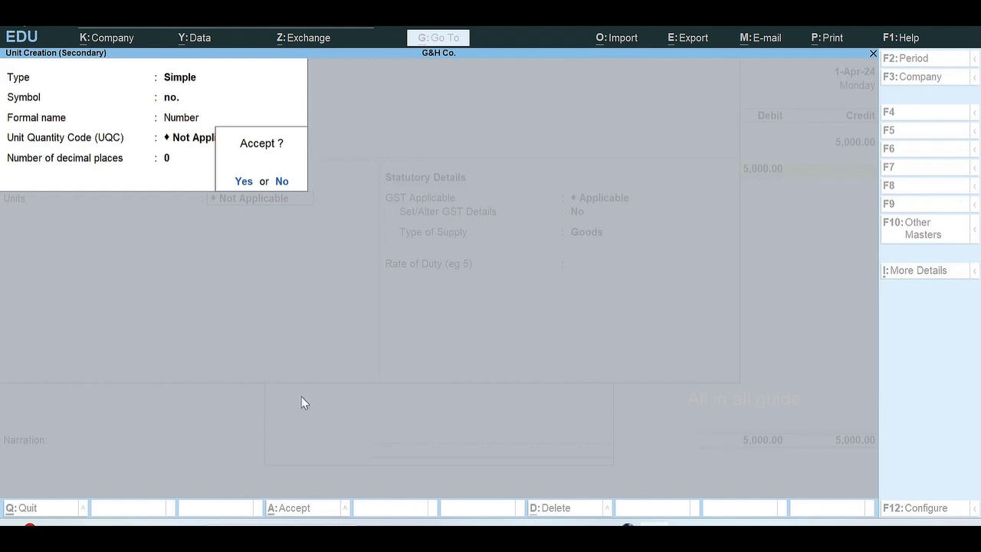
pyautogui.press('Return')
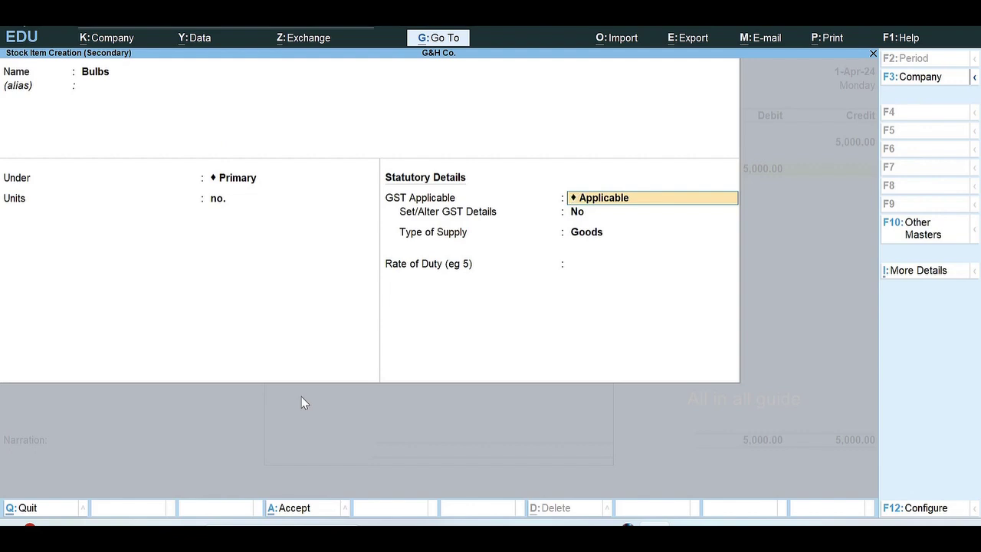
# - Save the Bulbs item with GST Applicable, no GST details, supply type Goods and a blank rate of duty
pyautogui.press('Return')
pyautogui.press('Return')
pyautogui.press('Return')
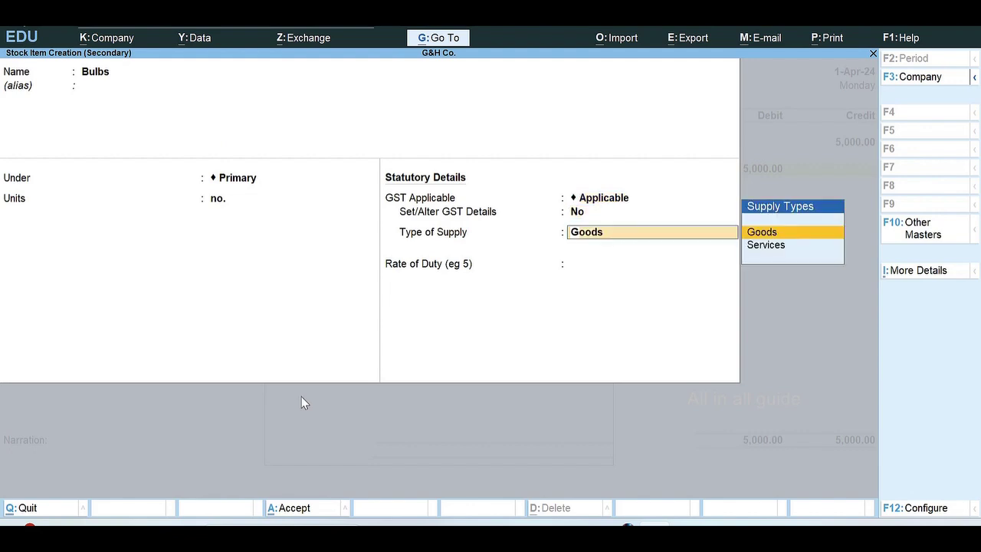
pyautogui.press('Return')
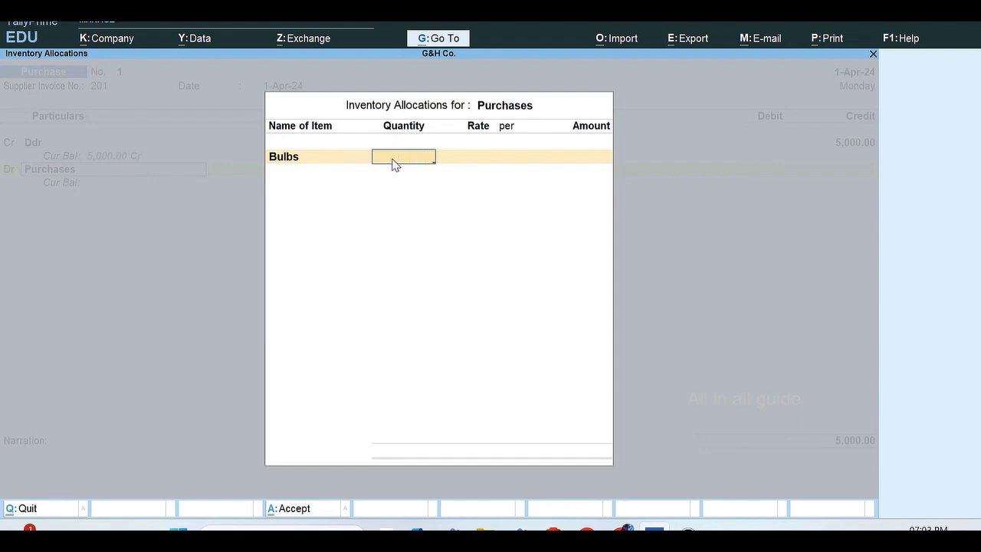
# - Allocate 100 no. of Bulbs to Purchases for an amount of 5000
pyautogui.write('100')
pyautogui.click(585, 164)
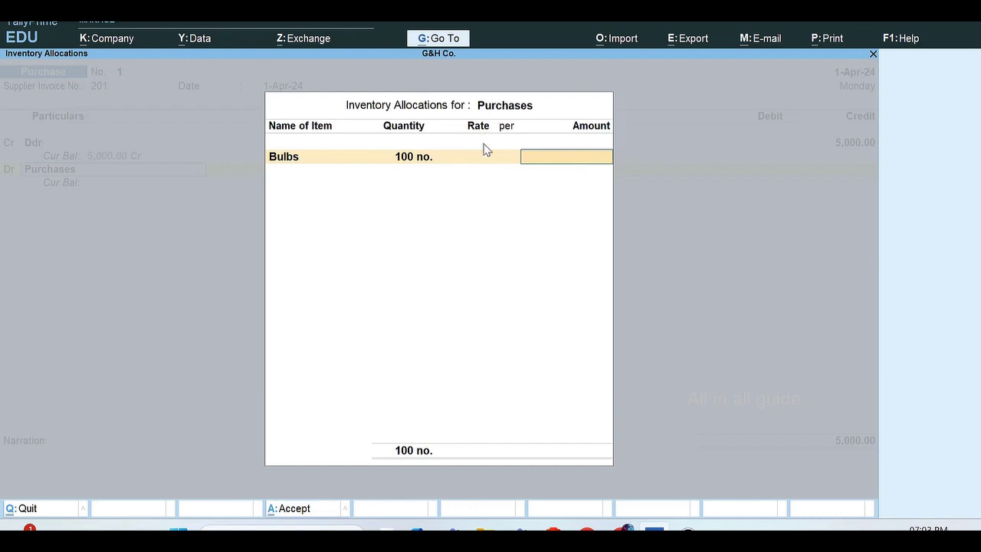
pyautogui.write('5000')
pyautogui.press('Return')
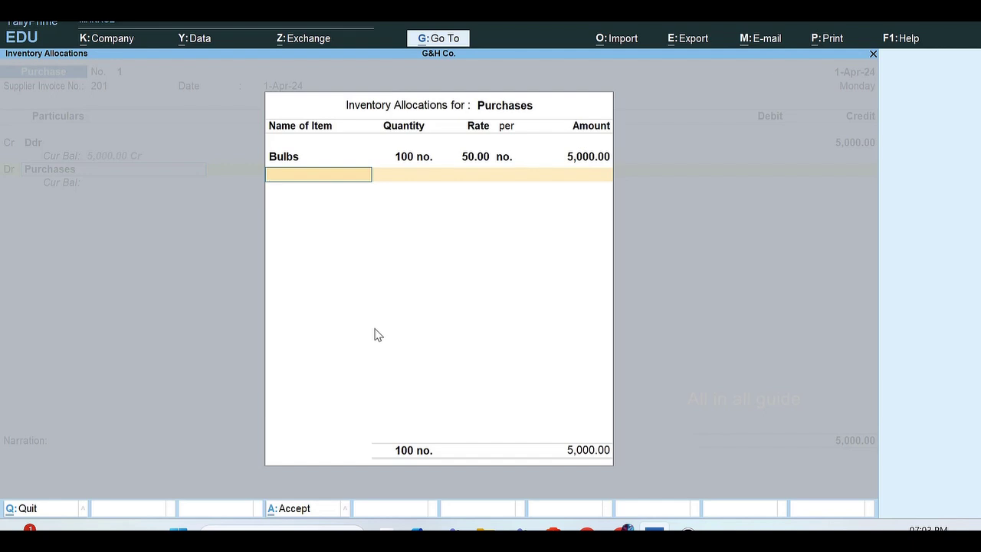
# - End the inventory allocation and save the purchase voucher with a blank narration
pyautogui.press('Return')
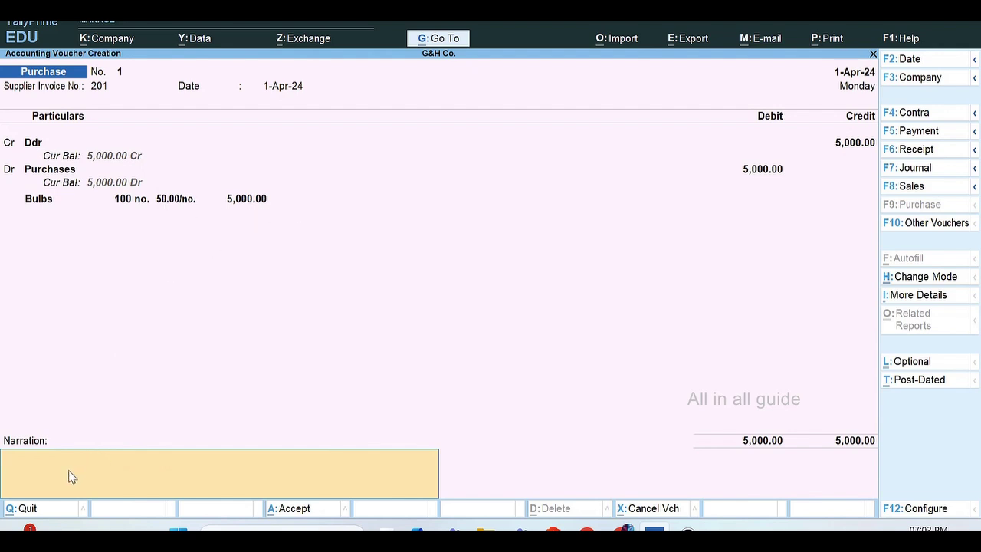
pyautogui.press('Return')
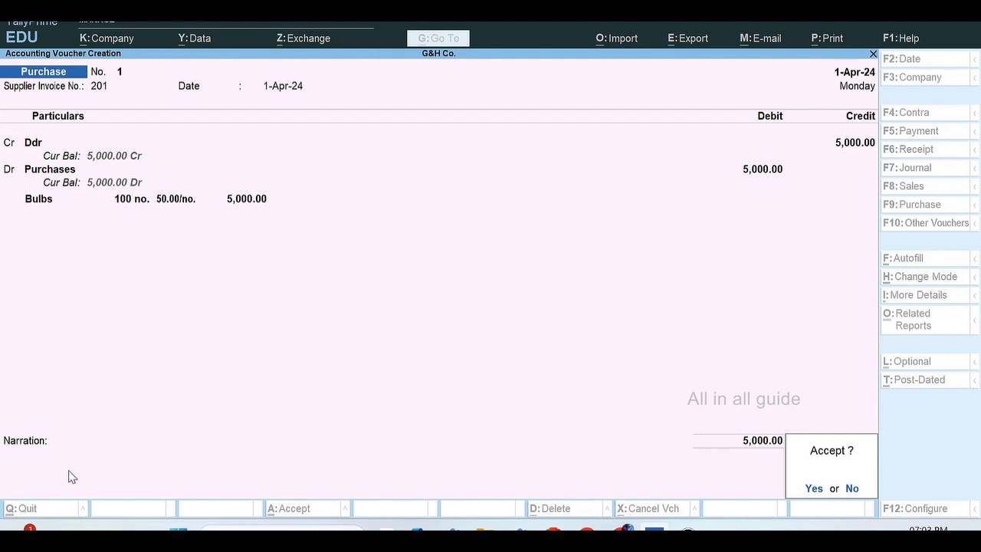
pyautogui.press('Return')
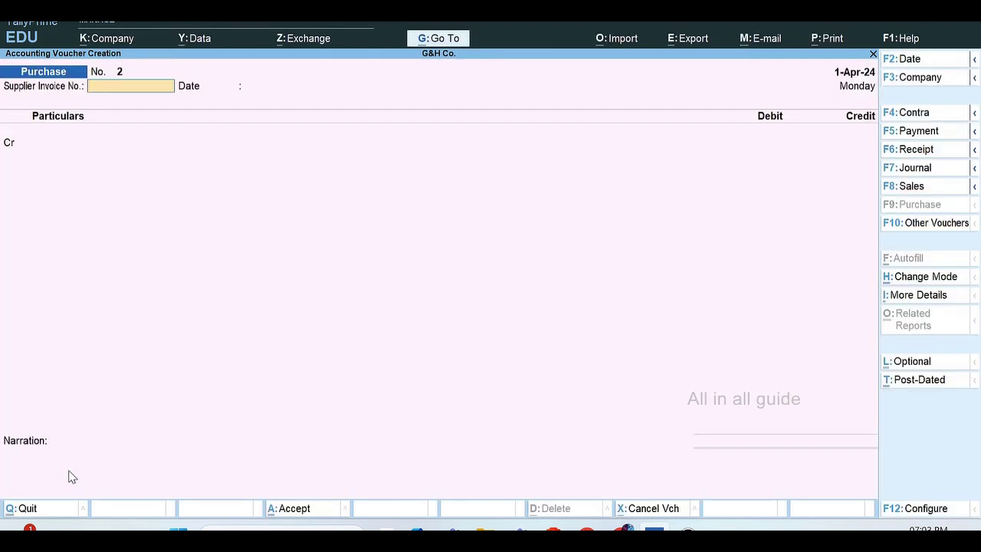
# - Check the Stock Summary and the monthly summary of Bulbs, and return to the Gateway of Tally
pyautogui.hotkey('ctrl', 'q')
pyautogui.press('Down')
pyautogui.press('Down')
pyautogui.press('Down')
pyautogui.press('Down')
pyautogui.press('Down')
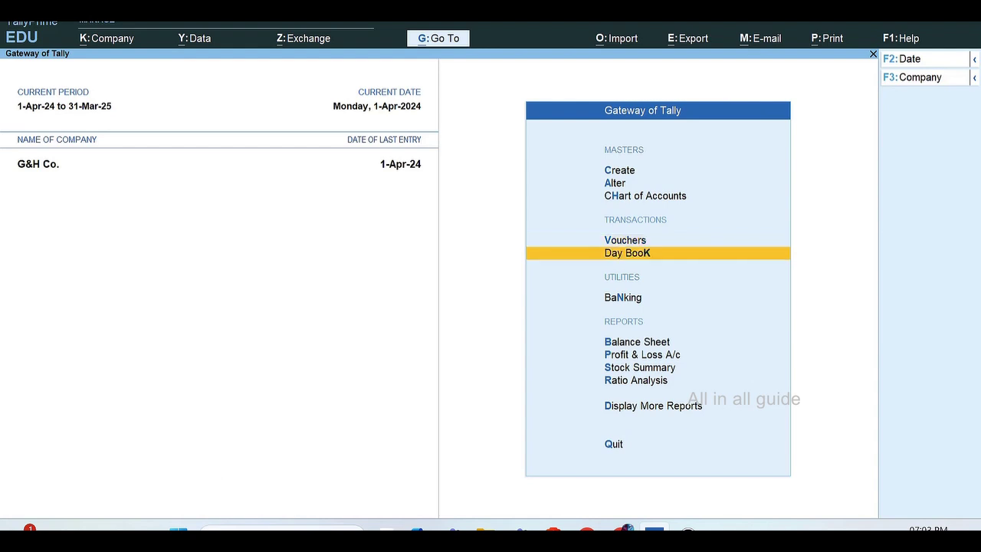
pyautogui.press('Return')
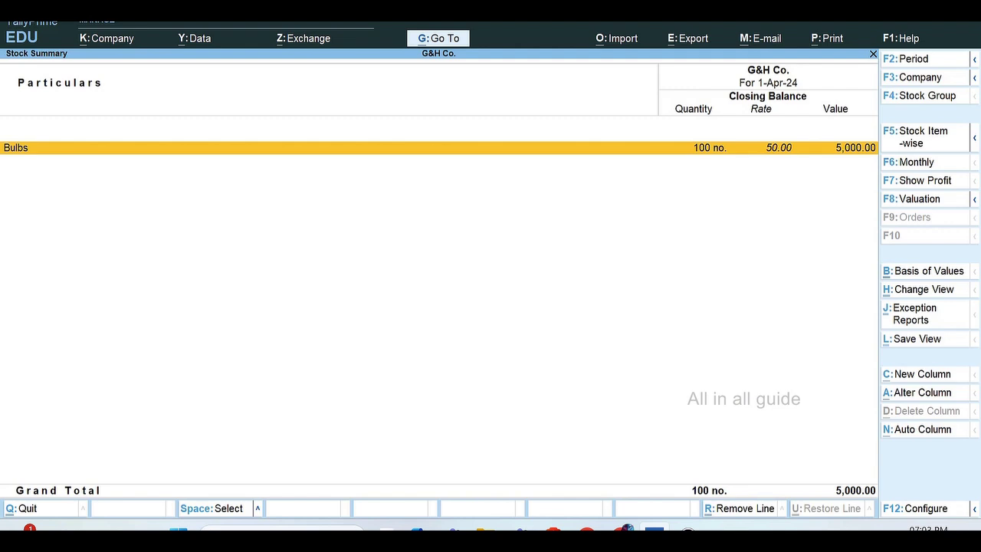
pyautogui.press('Return')
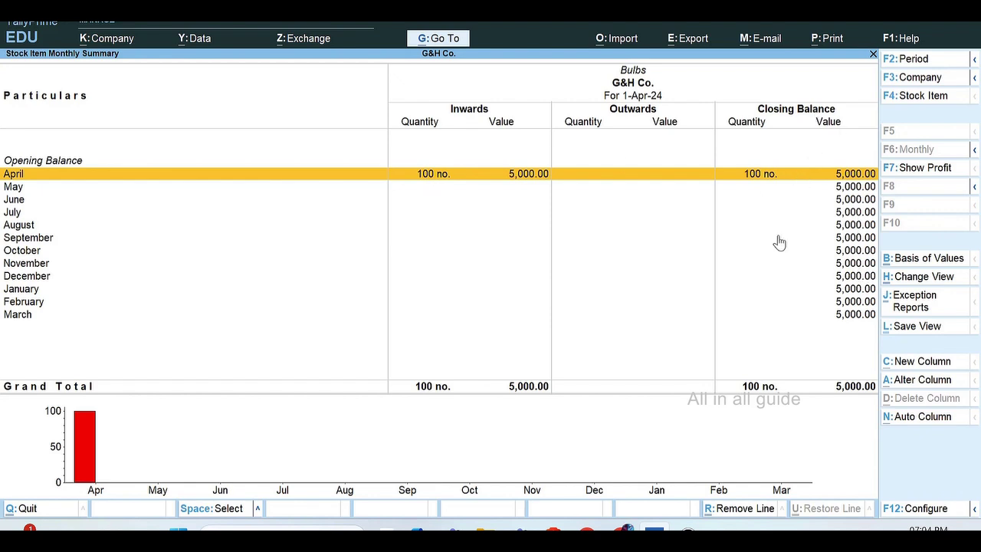
pyautogui.press('Escape')
pyautogui.press('Escape')
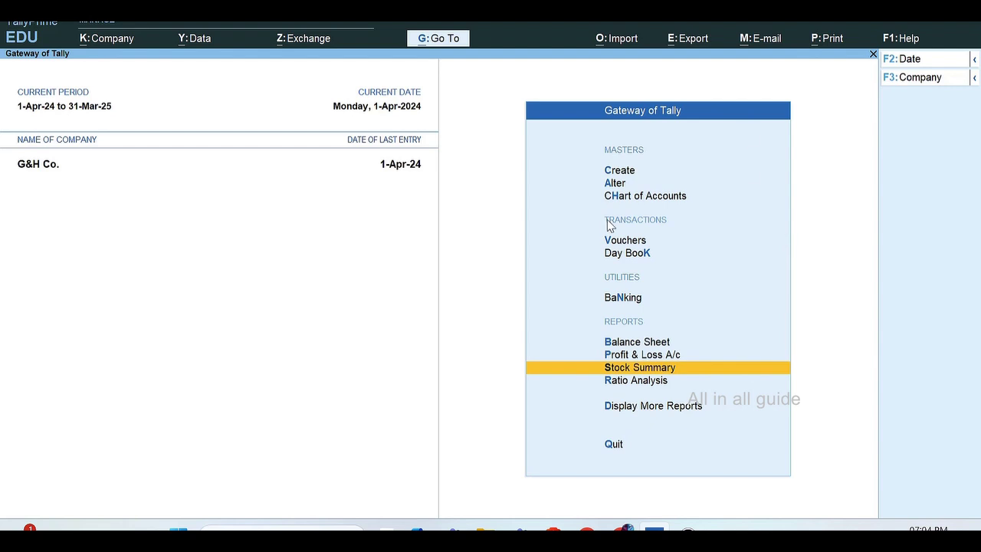
# - Open voucher entry and switch the new voucher to the Journal type
pyautogui.click(622, 244)
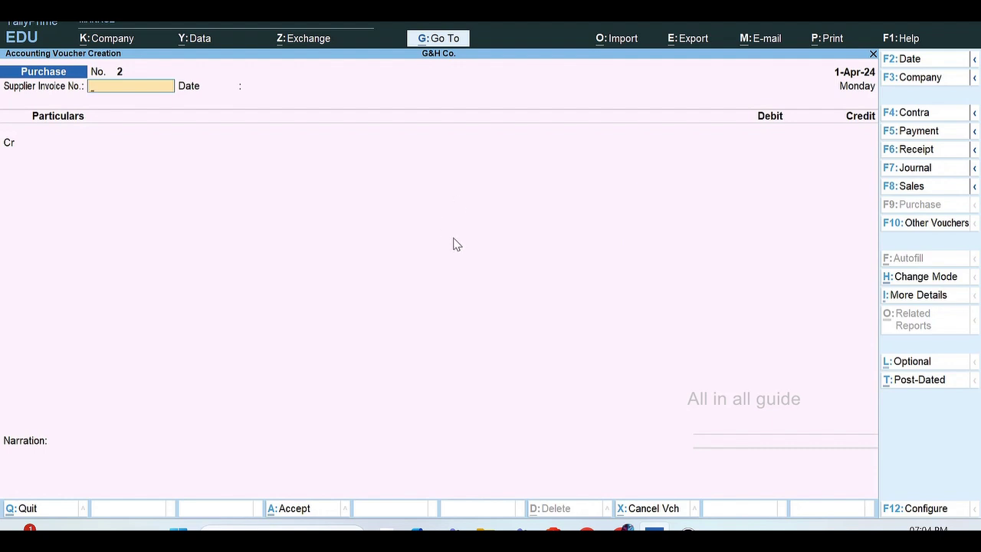
pyautogui.click(917, 170)
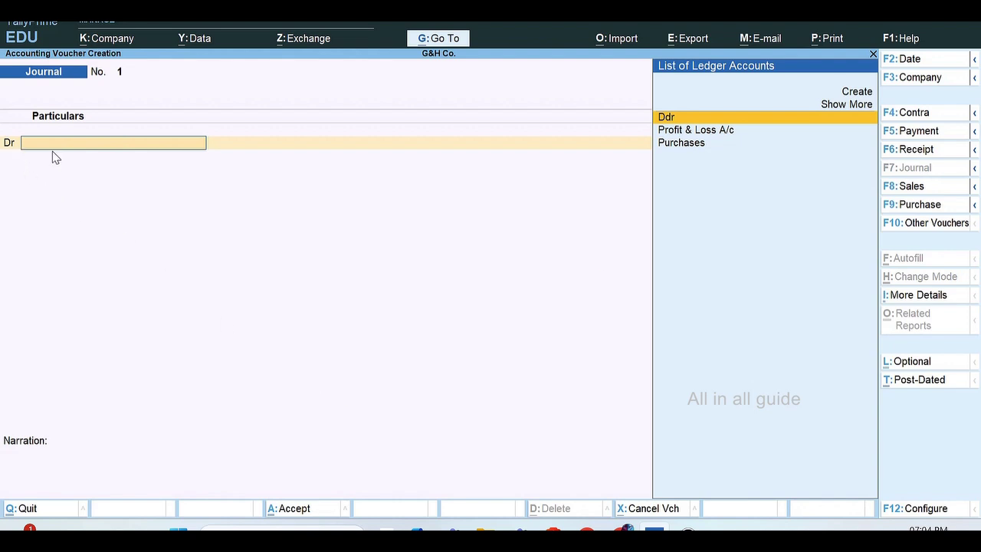
# - Debit the Ddr ledger with 250 in the journal voucher
pyautogui.click(688, 118)
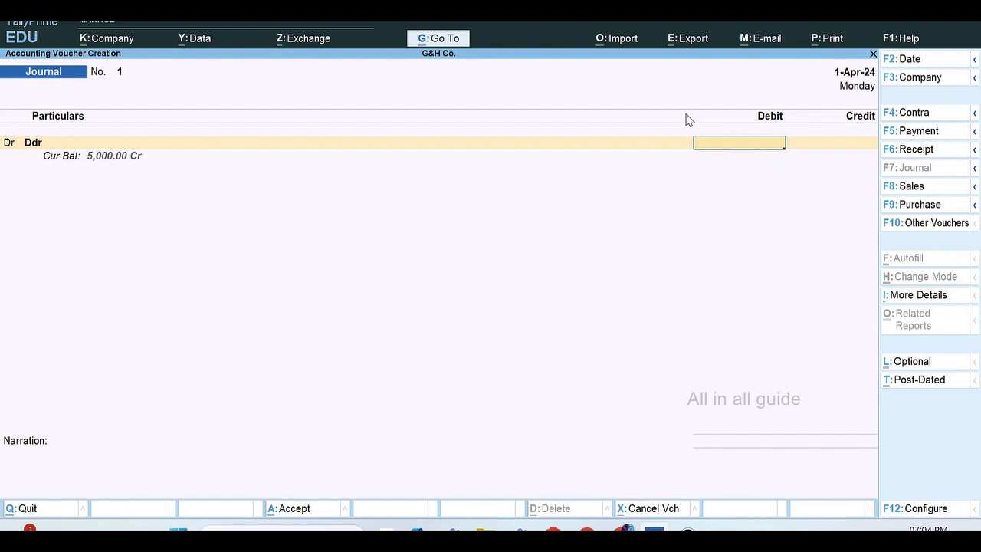
pyautogui.write('250')
pyautogui.press('Return')
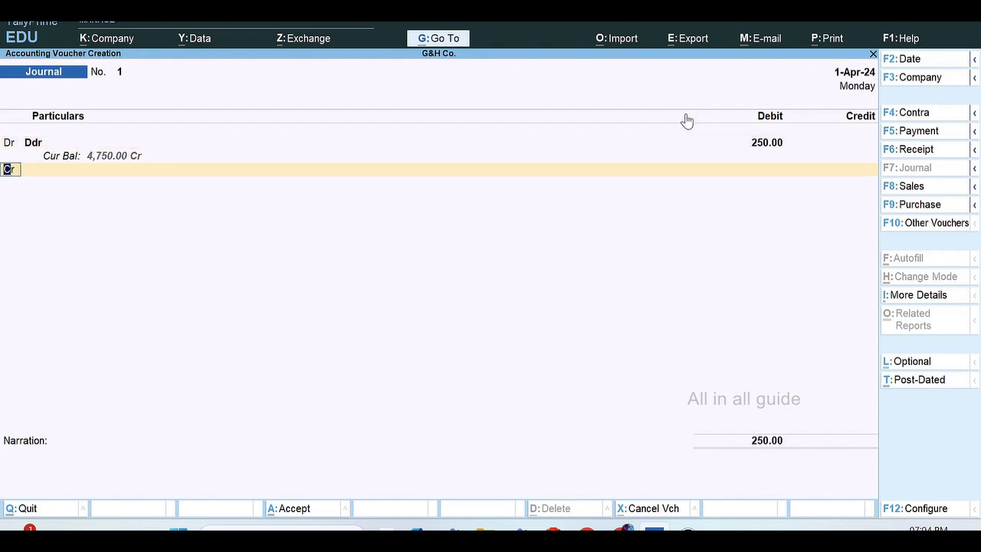
# - Create a Purchase Returns ledger under Purchase Accounts from the credit line and credit it with 250
pyautogui.press('Return')
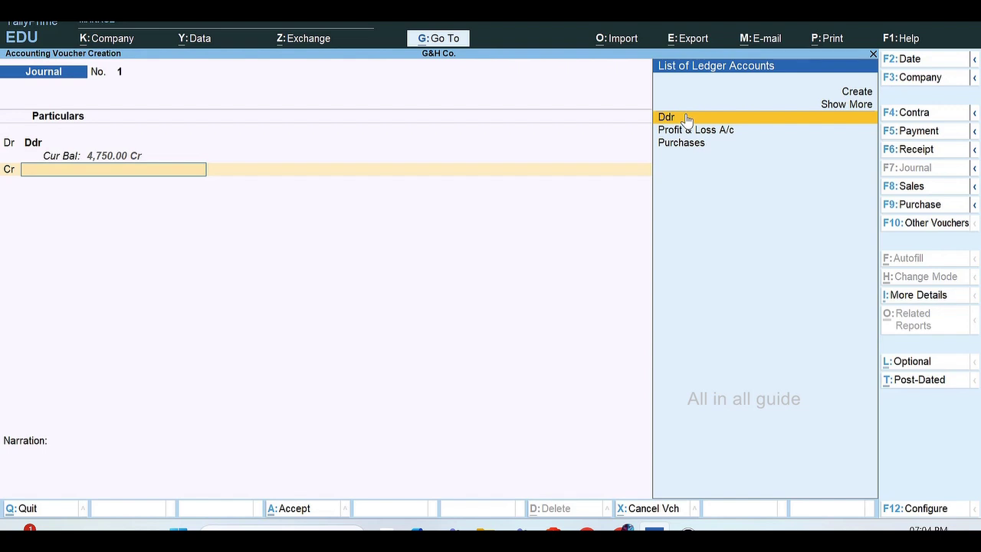
pyautogui.hotkey('alt', 'c')
pyautogui.write('Pu')
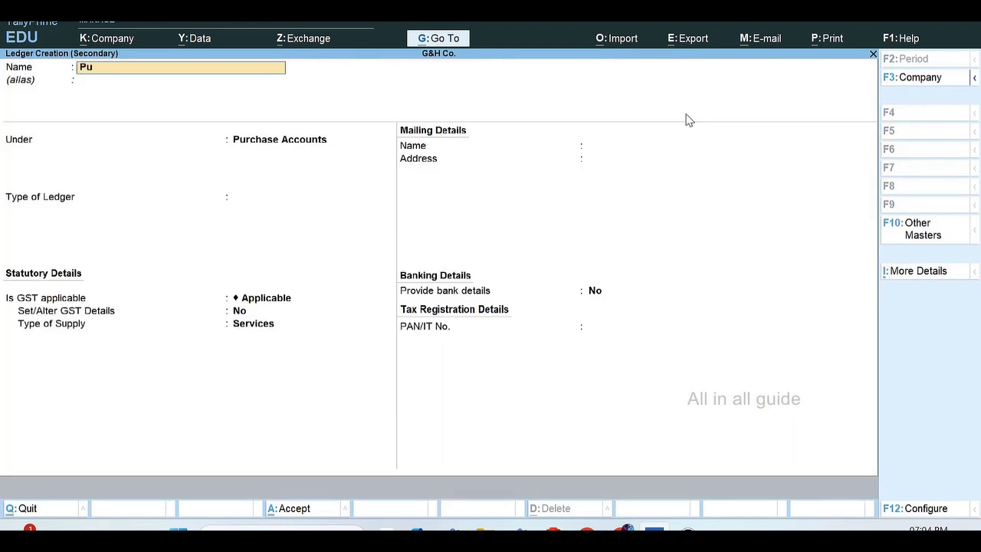
pyautogui.write('rchase Returns')
pyautogui.press('Return')
pyautogui.press('Return')
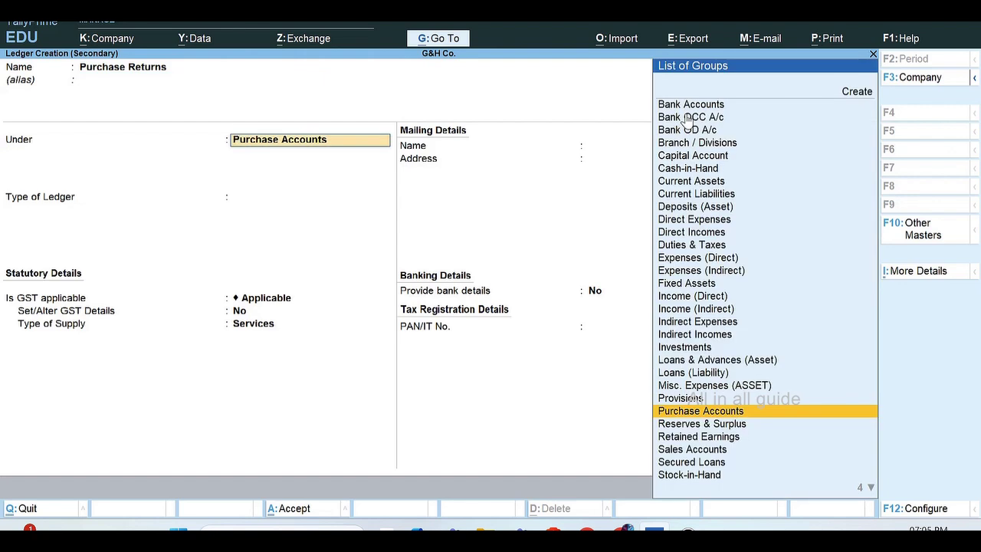
pyautogui.press('Return')
pyautogui.press('Return')
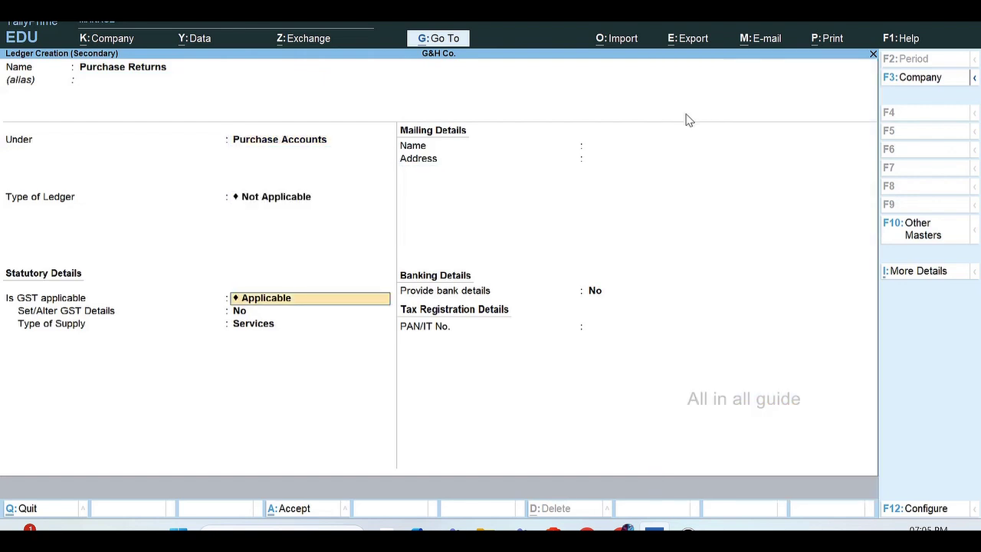
pyautogui.press('Return')
pyautogui.press('Return')
pyautogui.press('Return')
pyautogui.press('Return')
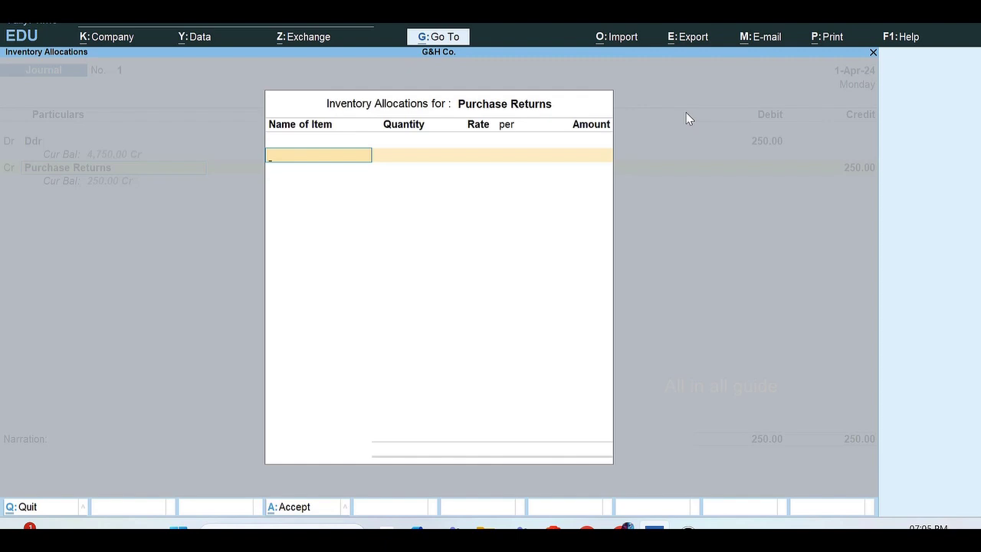
# - Allocate 5 no. of Bulbs at a rate of 50 to Purchase Returns and end the inventory allocation
pyautogui.write('Bu')
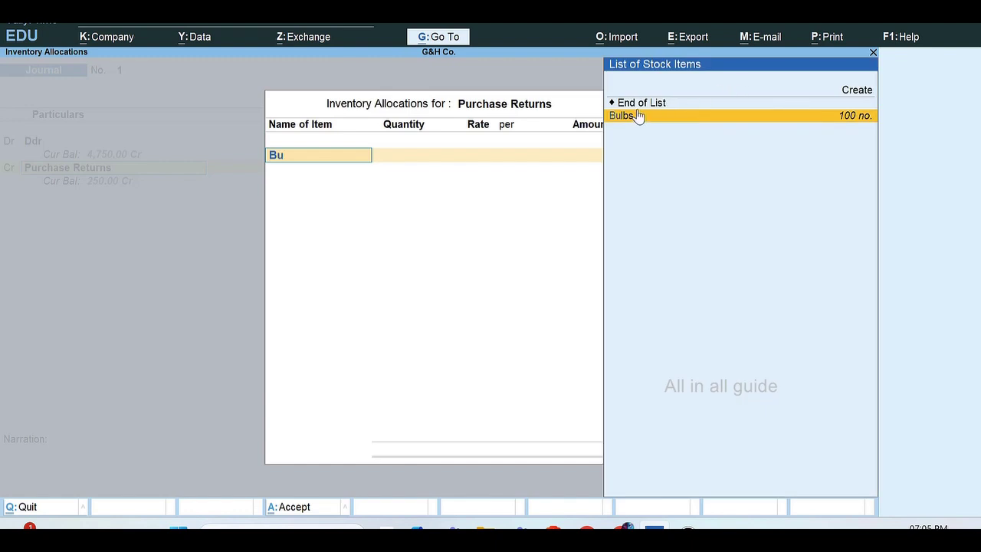
pyautogui.press('Return')
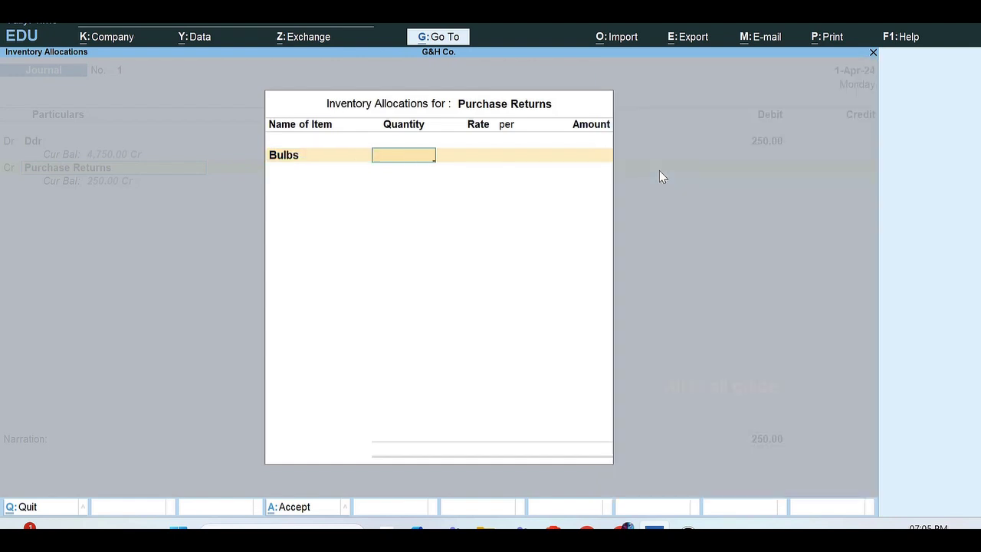
pyautogui.write('5')
pyautogui.press('Return')
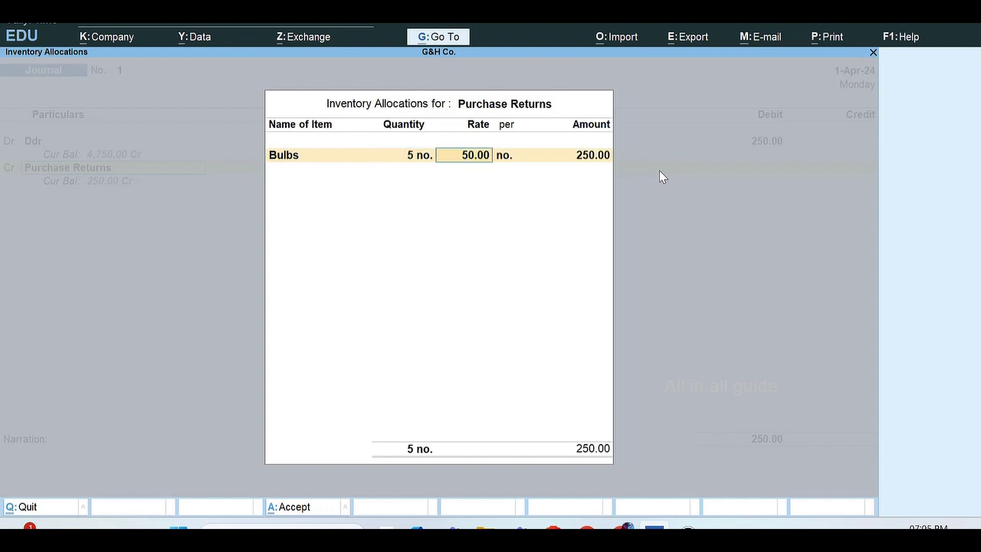
pyautogui.press('Return')
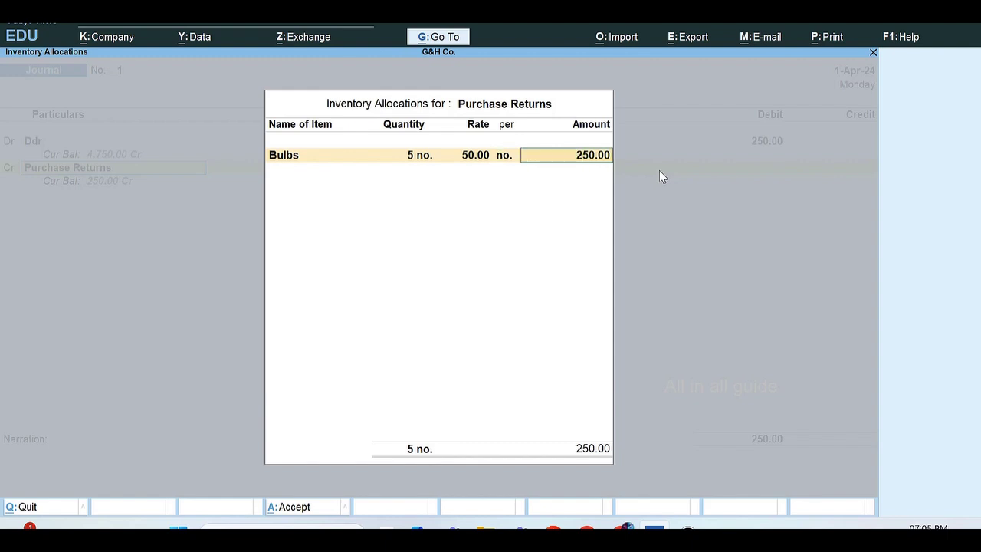
pyautogui.press('Return')
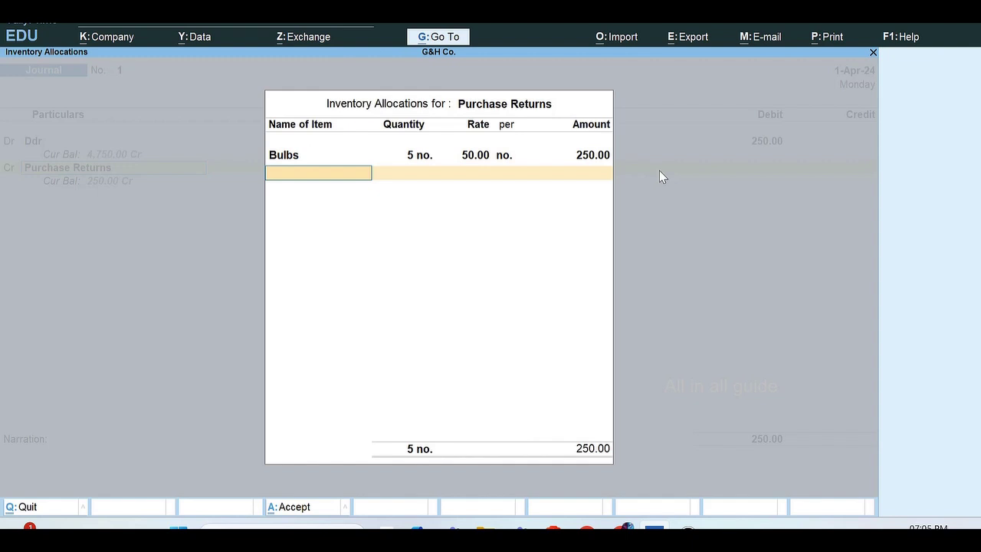
pyautogui.press('Return')
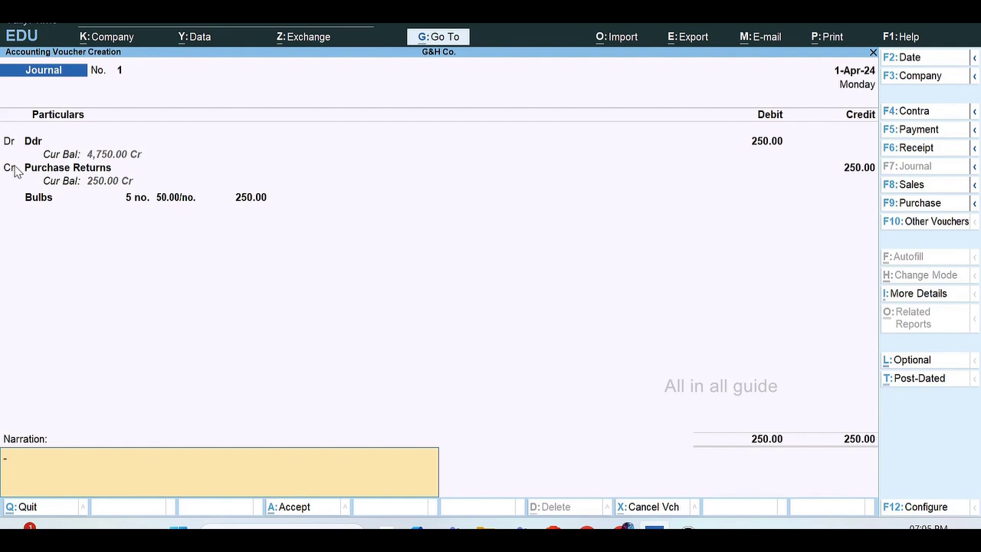
# - Save the journal voucher with a blank narration and return to the Gateway of Tally
pyautogui.press('Return')
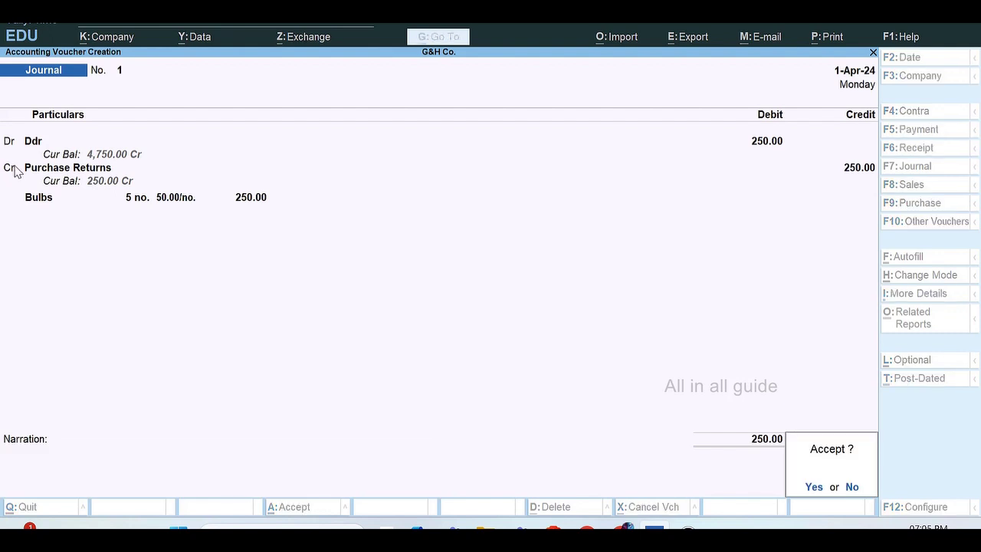
pyautogui.press('Return')
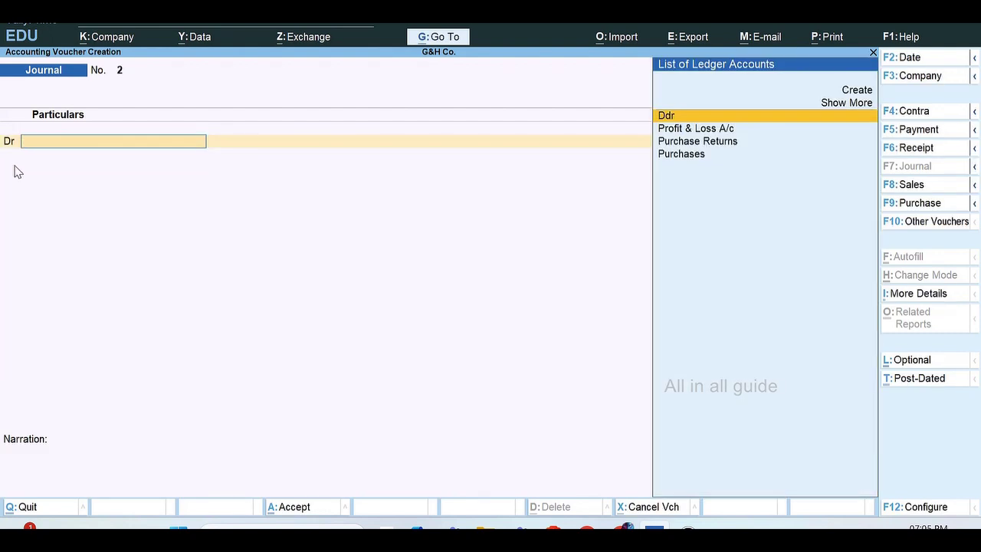
pyautogui.press('ctrl')
pyautogui.hotkey('ctrl', 'q')
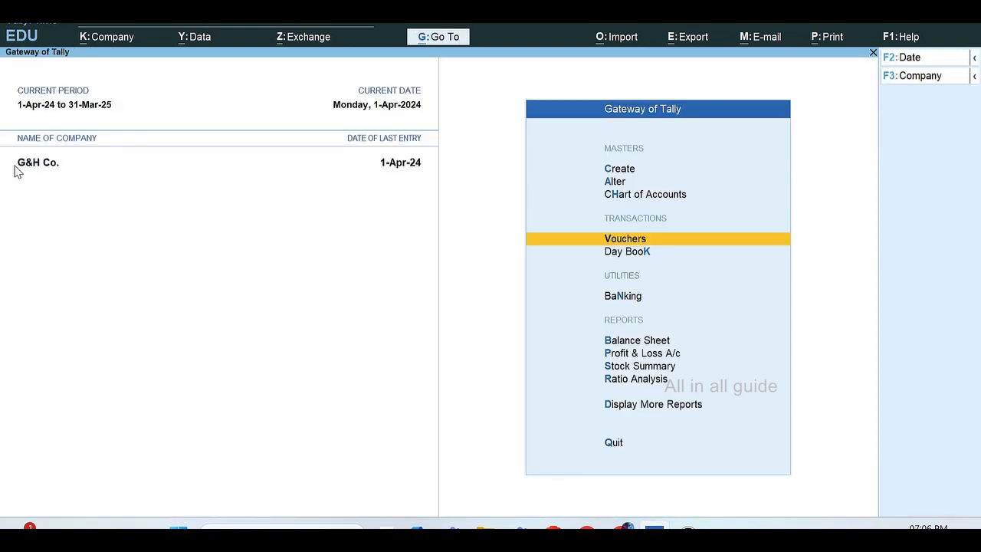
# - Check the Stock Summary, the monthly summary of Bulbs and its April vouchers, and return to the Gateway of Tally
pyautogui.press('Down')
pyautogui.press('Down')
pyautogui.press('Down')
pyautogui.press('Down')
pyautogui.press('Down')
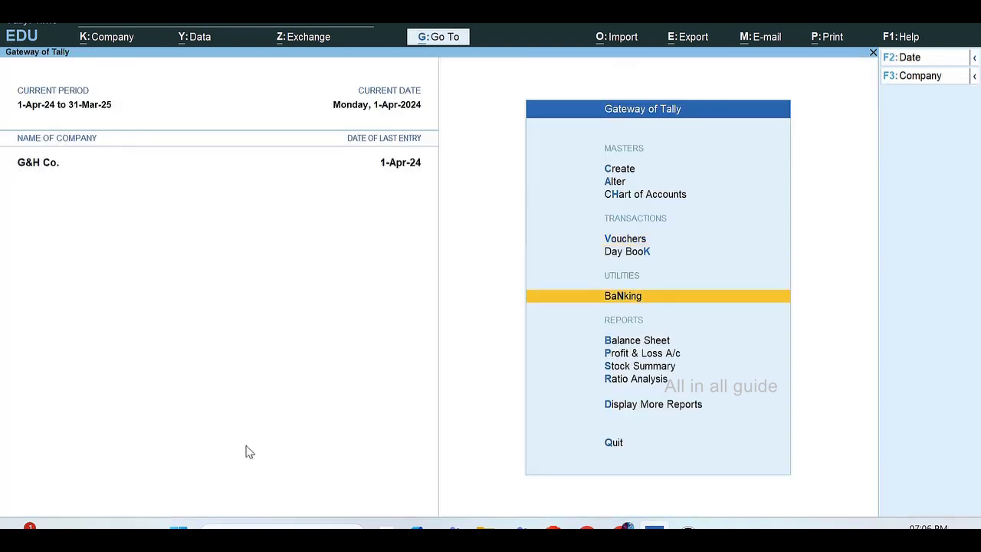
pyautogui.press('Return')
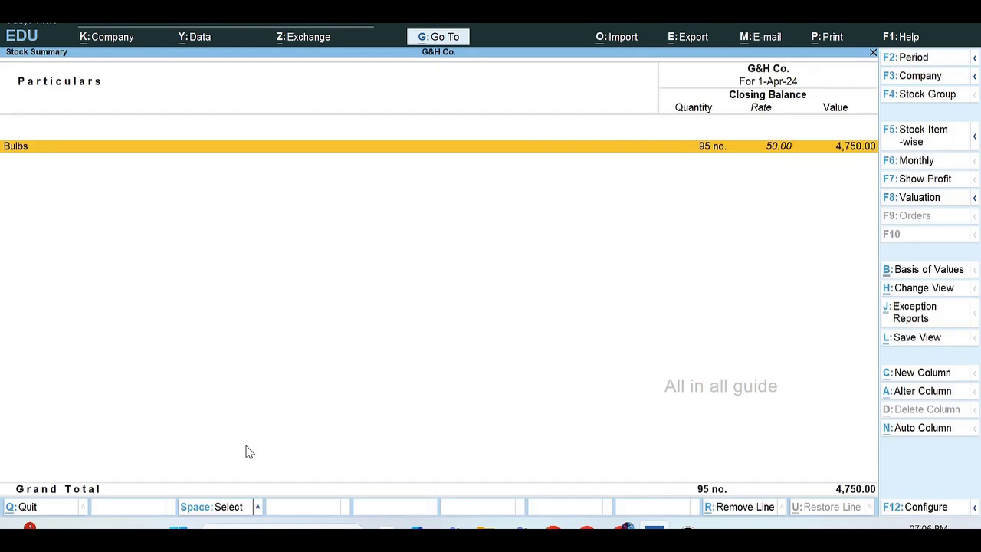
pyautogui.press('Return')
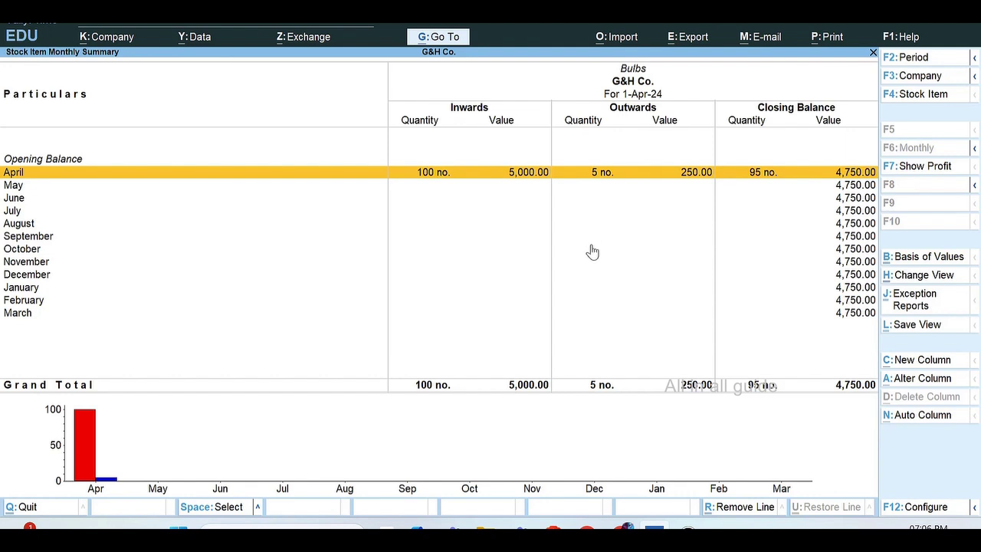
pyautogui.press('Return')
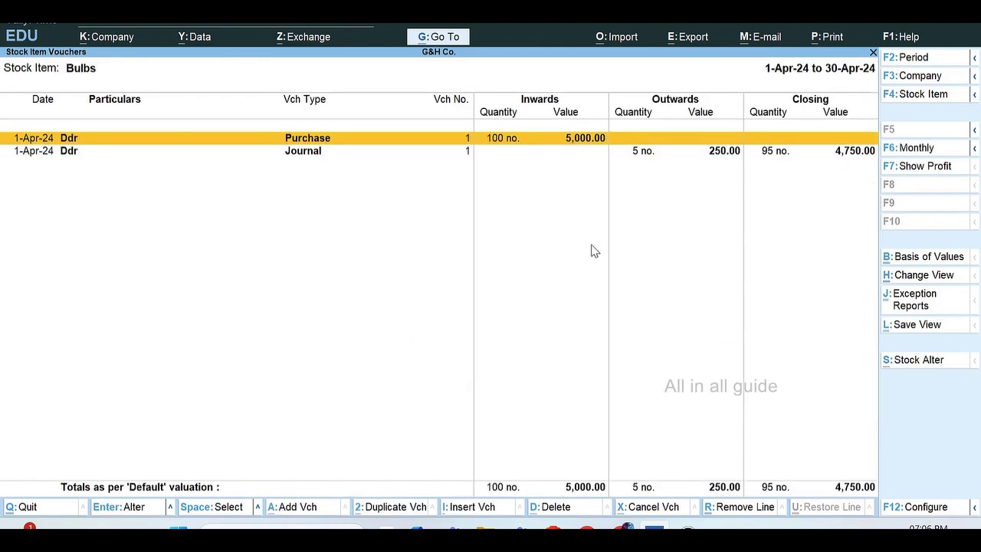
pyautogui.hotkey('ctrl', 'q')
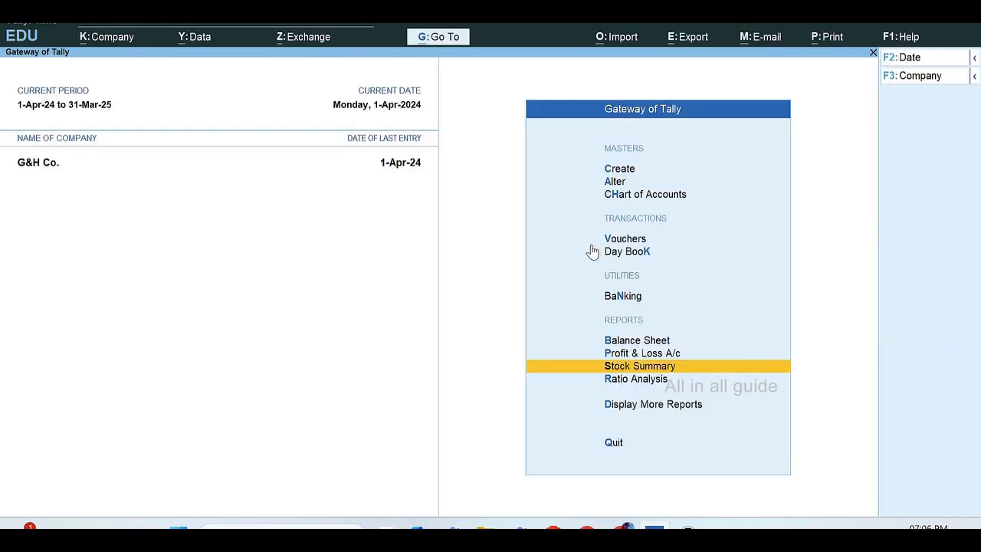
# - Display the Profit & Loss A/c in the Detailed report format, review it, and return to the Gateway of Tally
pyautogui.press('Up')
pyautogui.press('Return')
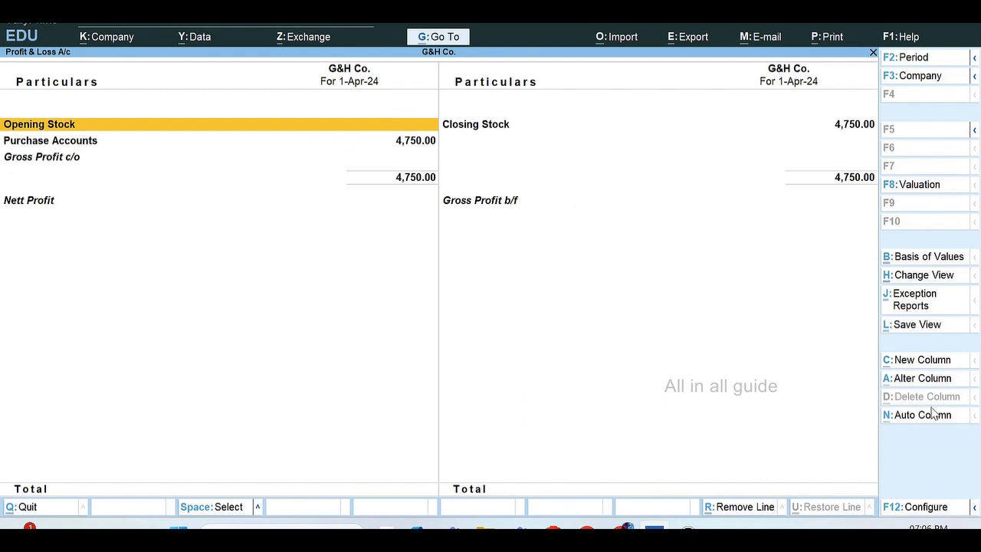
pyautogui.click(910, 507)
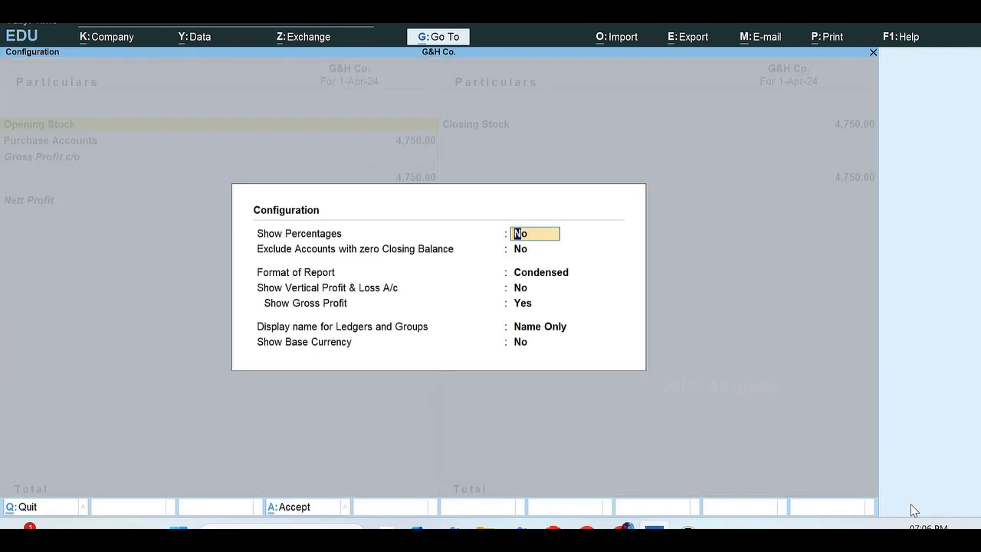
pyautogui.press('Return')
pyautogui.press('Return')
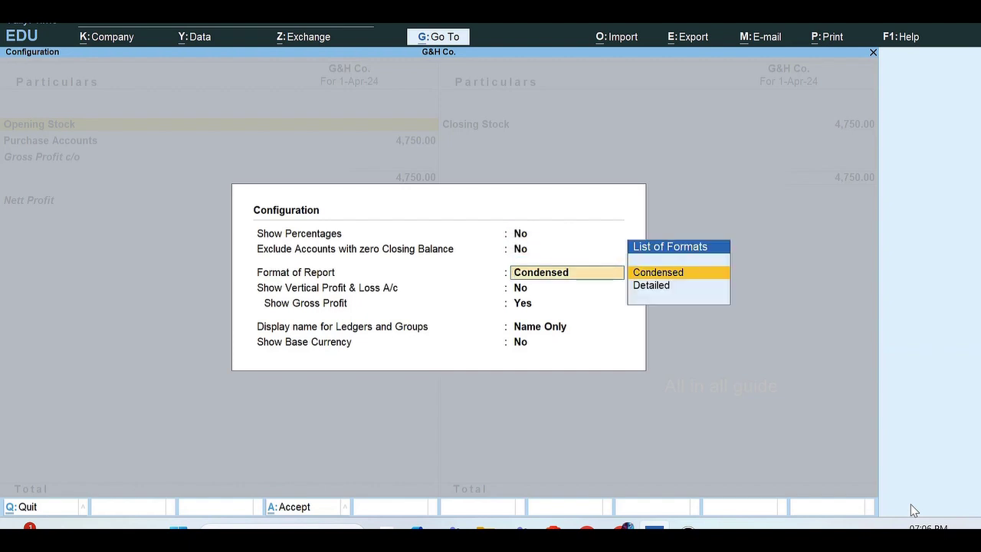
pyautogui.click(647, 294)
pyautogui.press('Return')
pyautogui.press('Return')
pyautogui.press('Return')
pyautogui.press('Return')
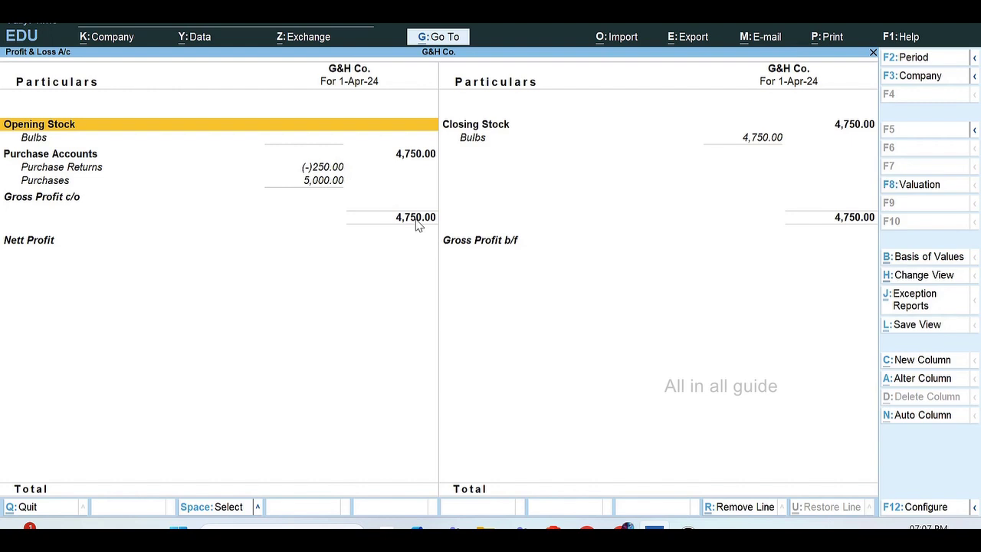
pyautogui.press('Escape')
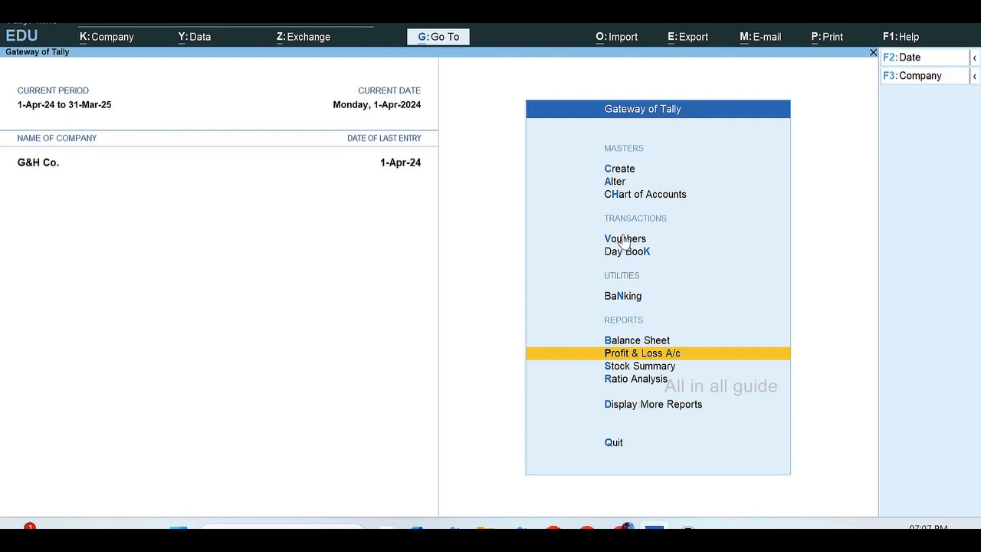
# - Open voucher entry for a new journal voucher
pyautogui.click(624, 239)
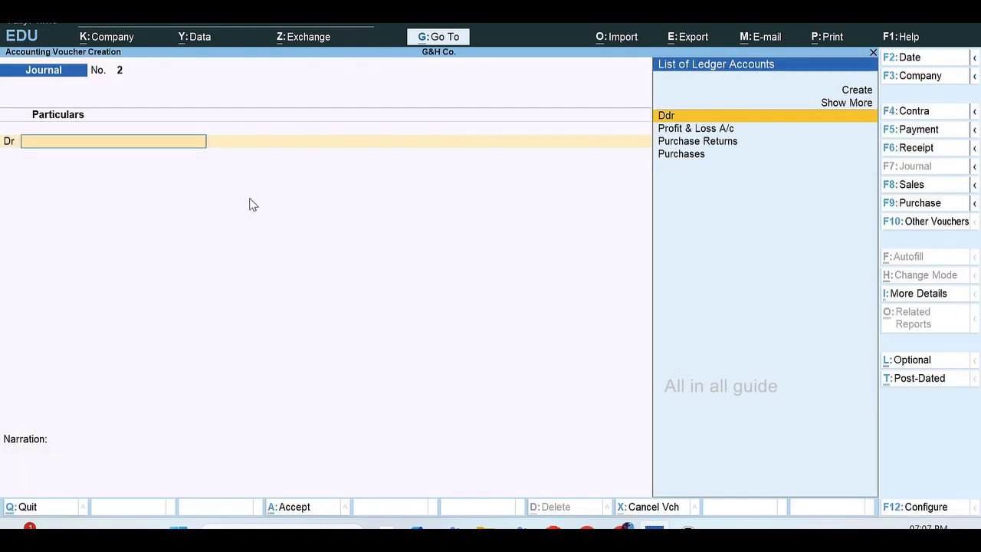